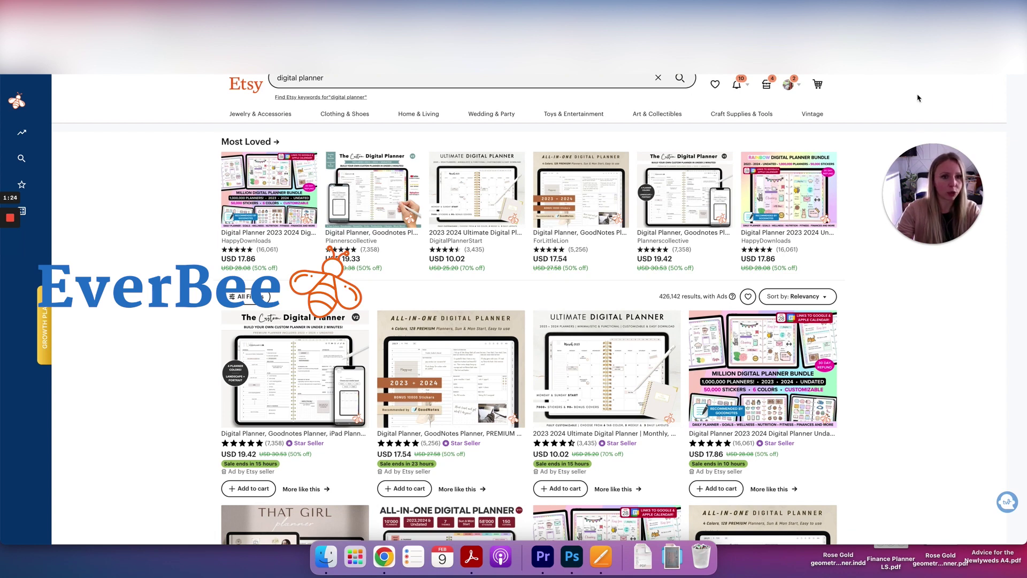
Scroll through the Etsy digital planner search results
mouse_move(75, 338)
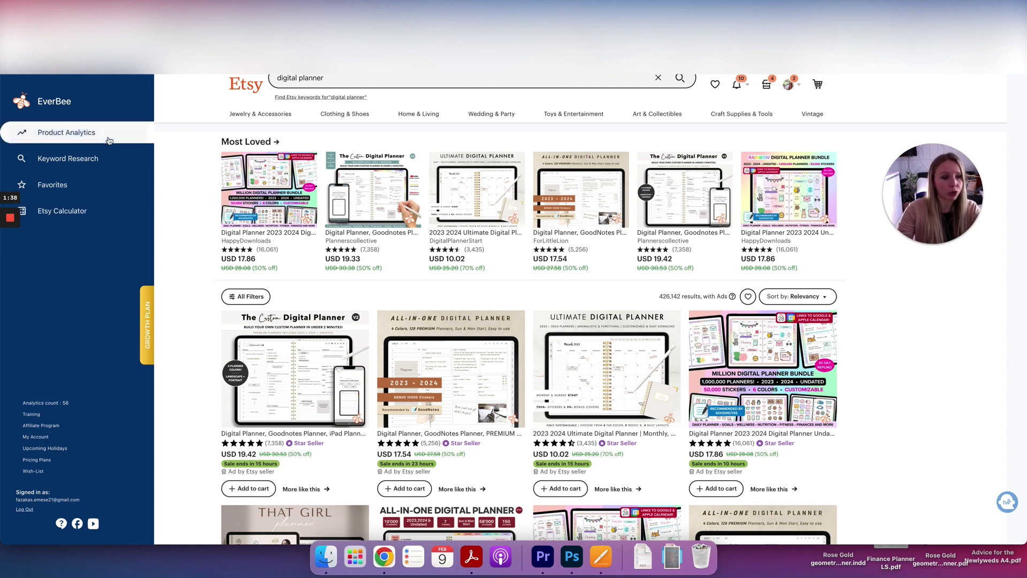
left_click(114, 190)
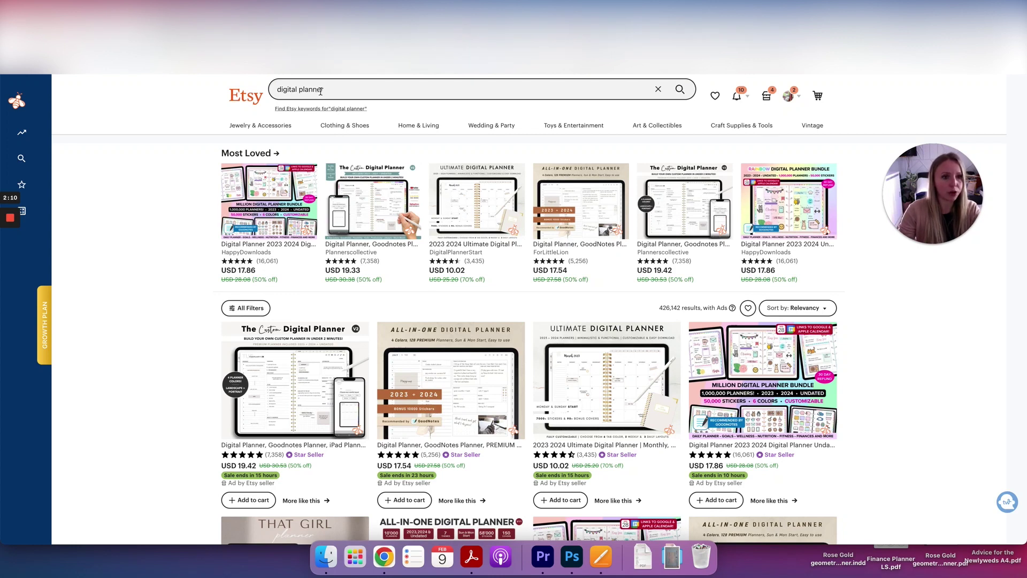
scroll(256, 204, "down", 1)
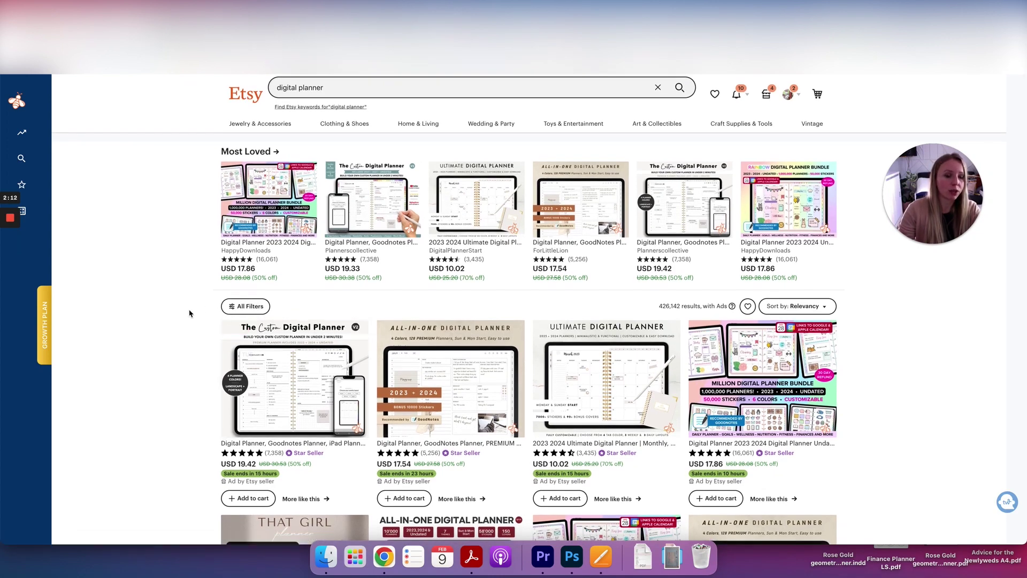
scroll(124, 350, "down", 5)
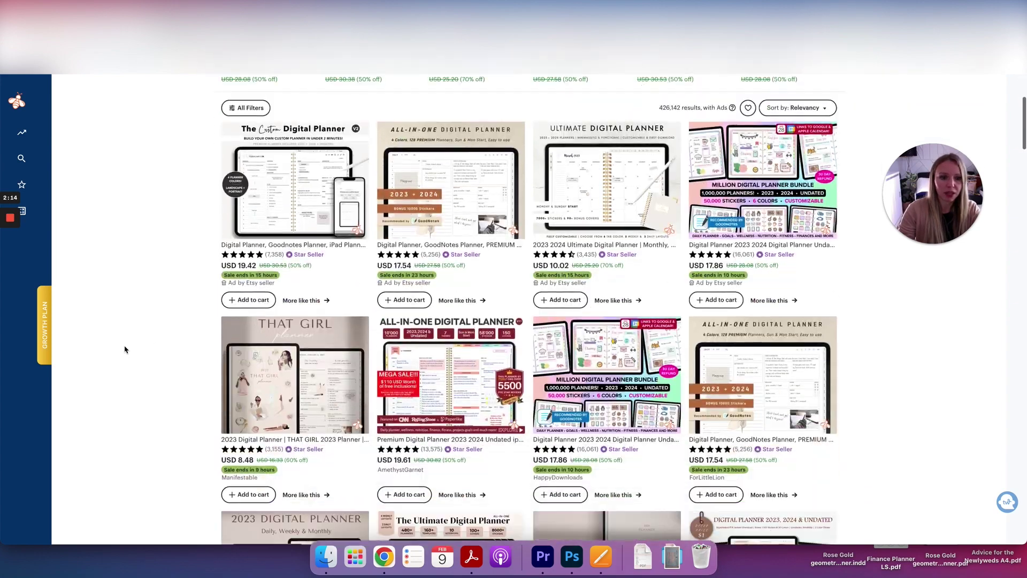
scroll(124, 349, "down", 15)
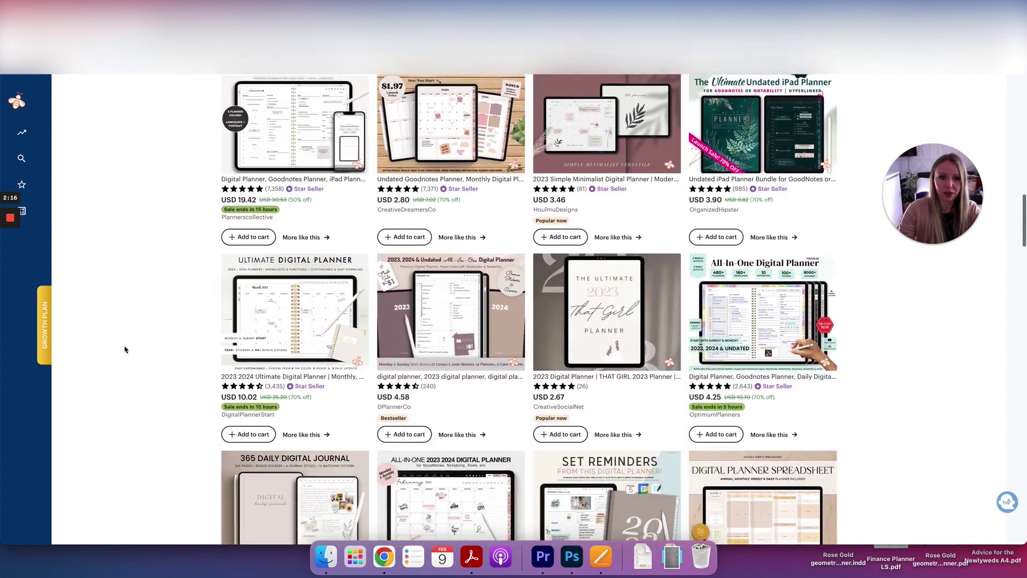
scroll(124, 350, "down", 10)
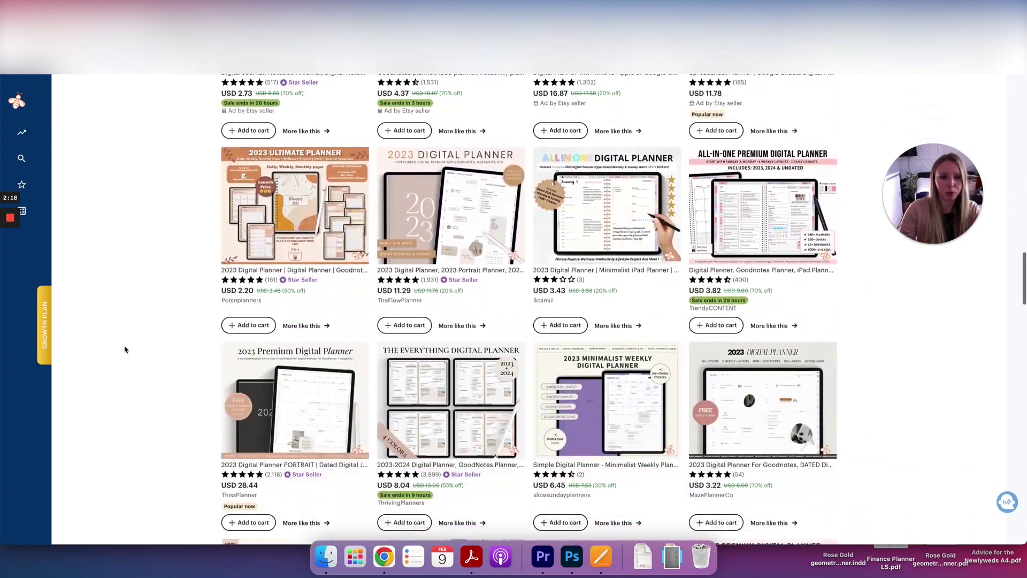
scroll(124, 349, "down", 1)
scroll(124, 350, "up", 20)
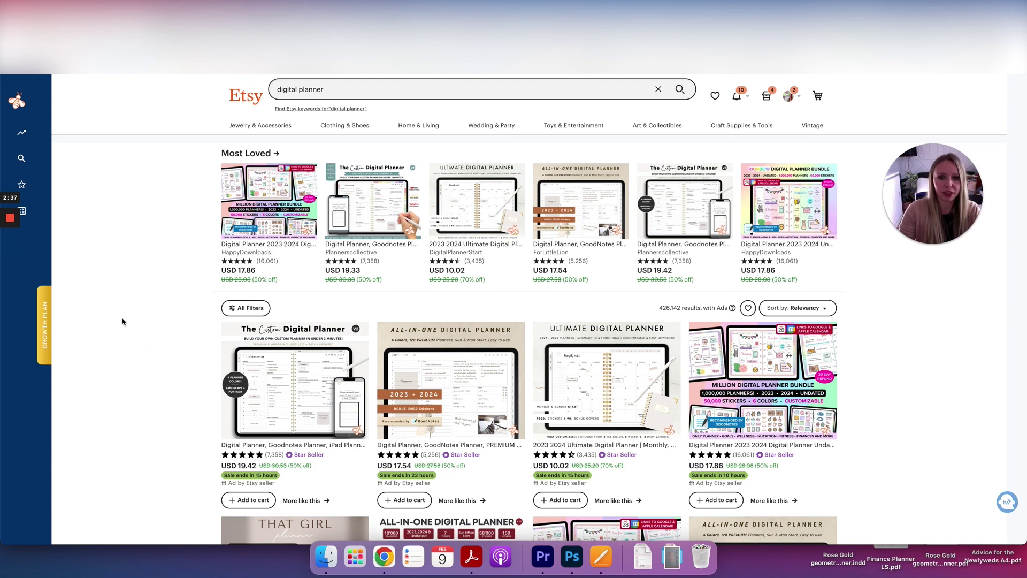
Show EverBee Product Analytics for the 73 digital planner listings, topped by a 24 USD planner
mouse_move(50, 138)
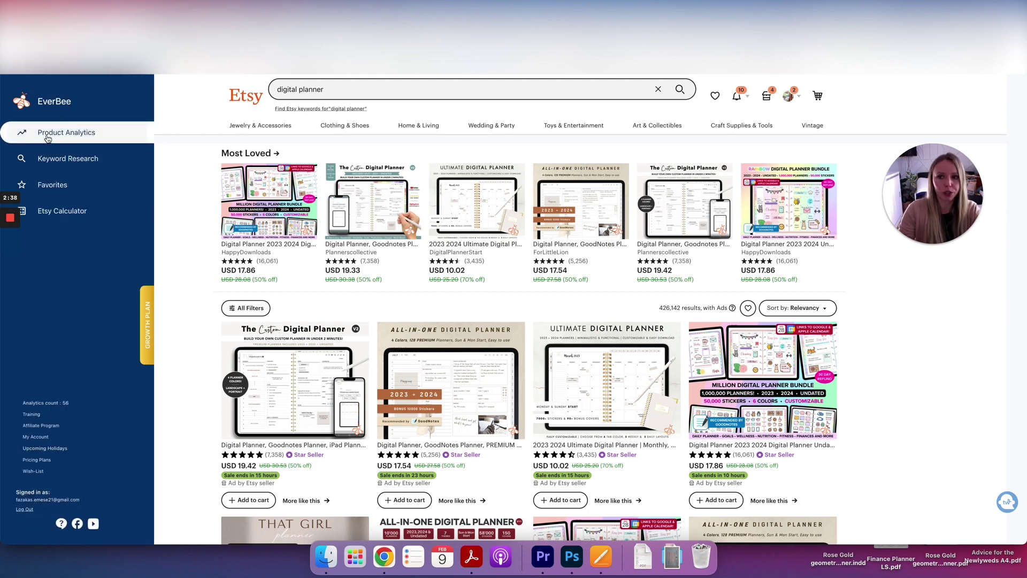
left_click(54, 137)
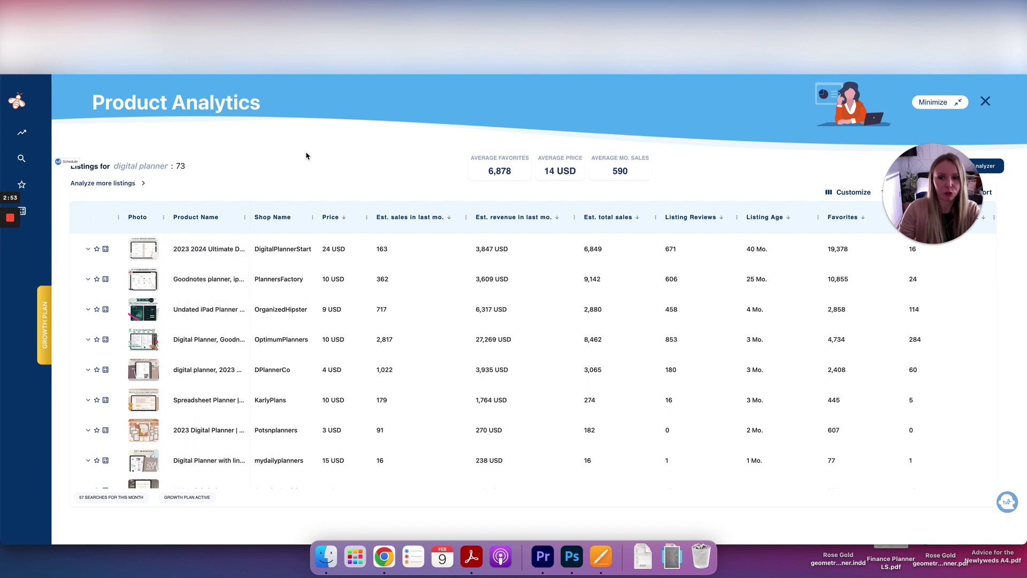
mouse_move(144, 255)
mouse_move(149, 282)
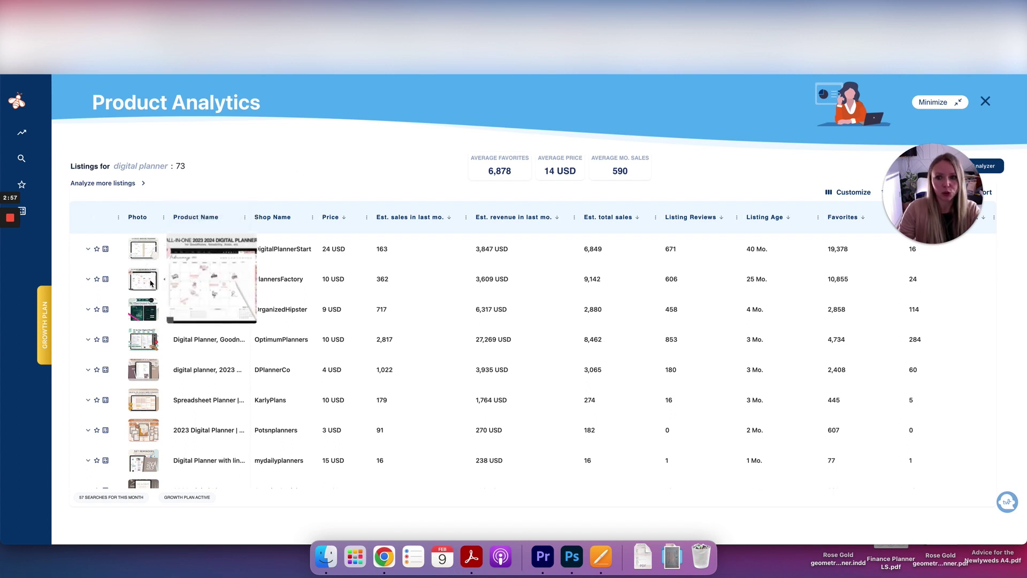
mouse_move(144, 343)
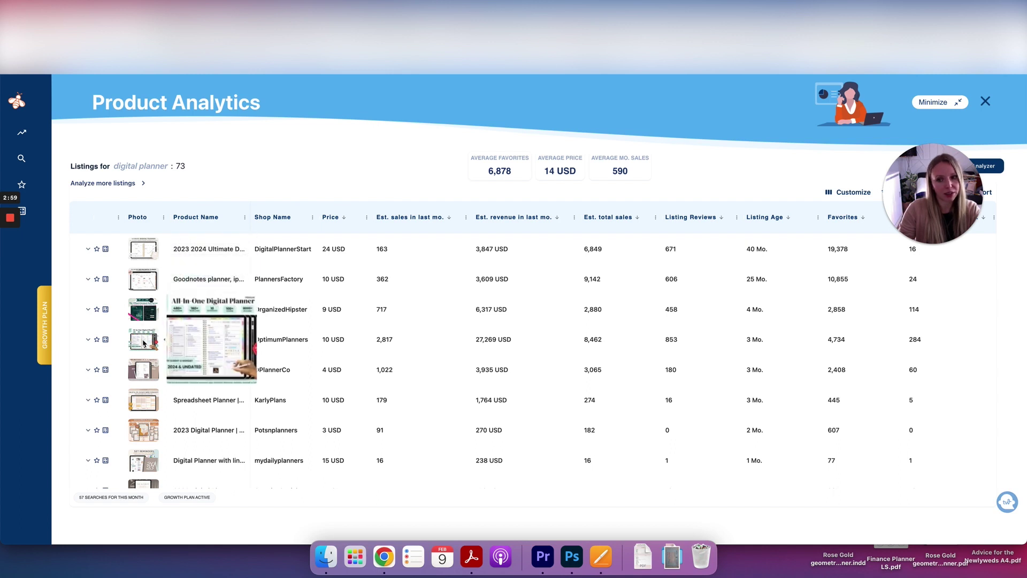
mouse_move(146, 377)
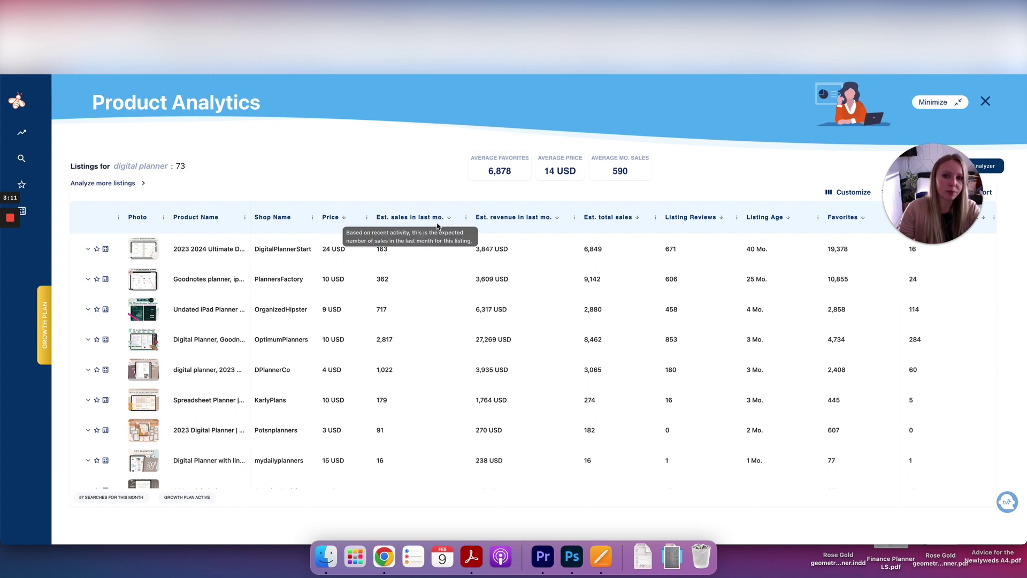
mouse_move(441, 221)
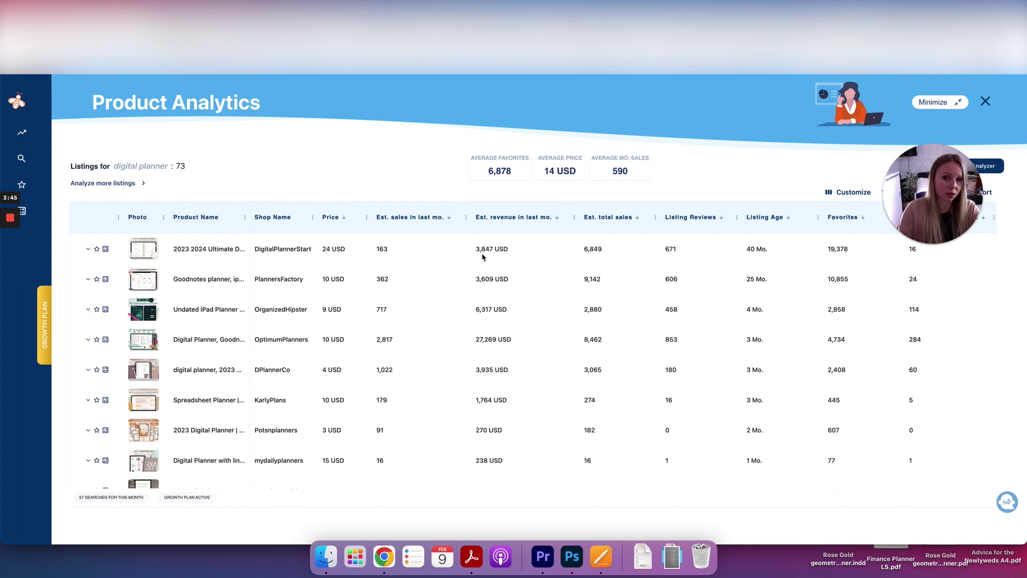
Sort planners by last-month revenue, highest first, and open the top 71,919 USD listing in a new tab
left_click(527, 221)
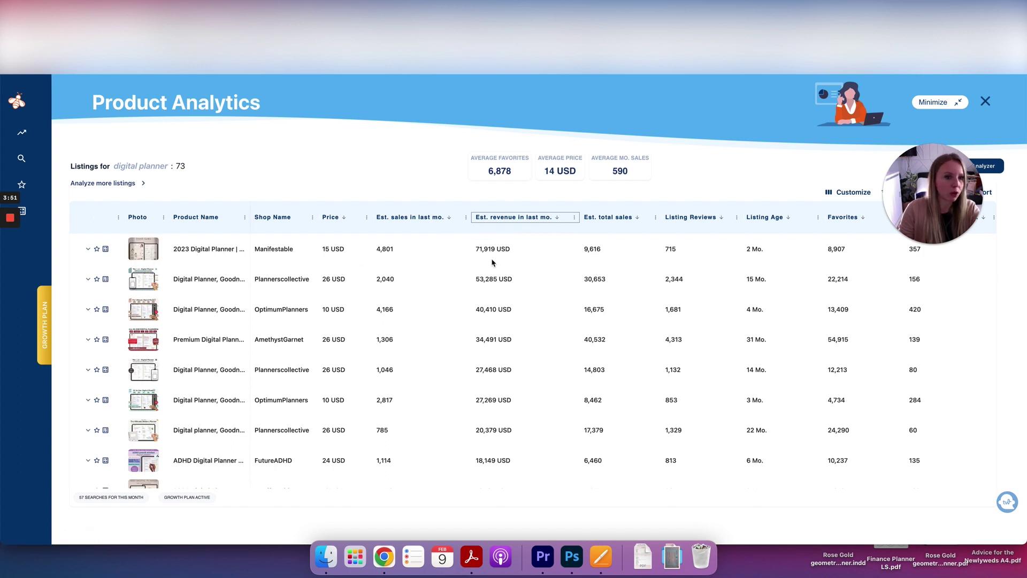
right_click(199, 251)
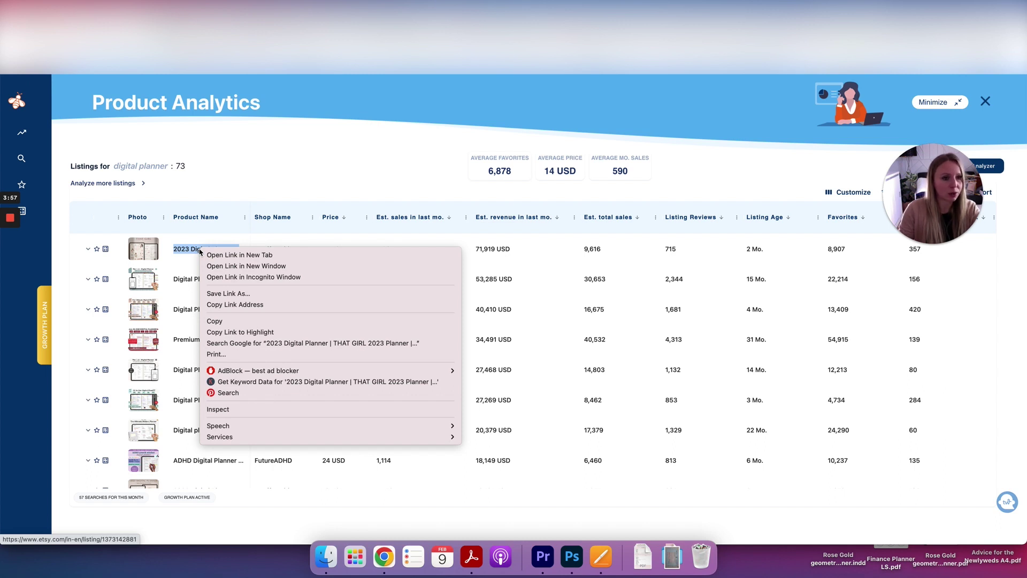
left_click(253, 257)
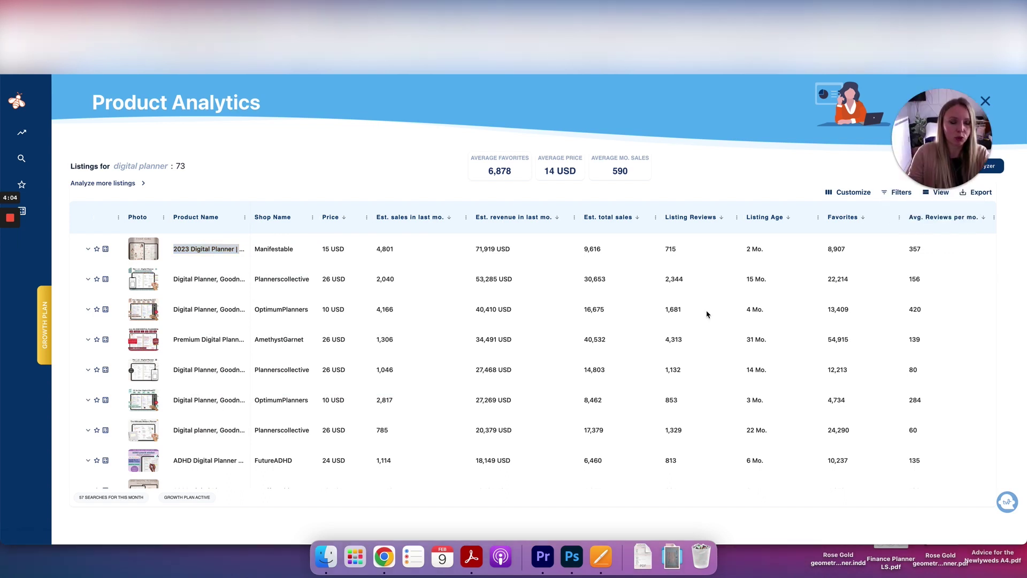
scroll(707, 314, "right", 1)
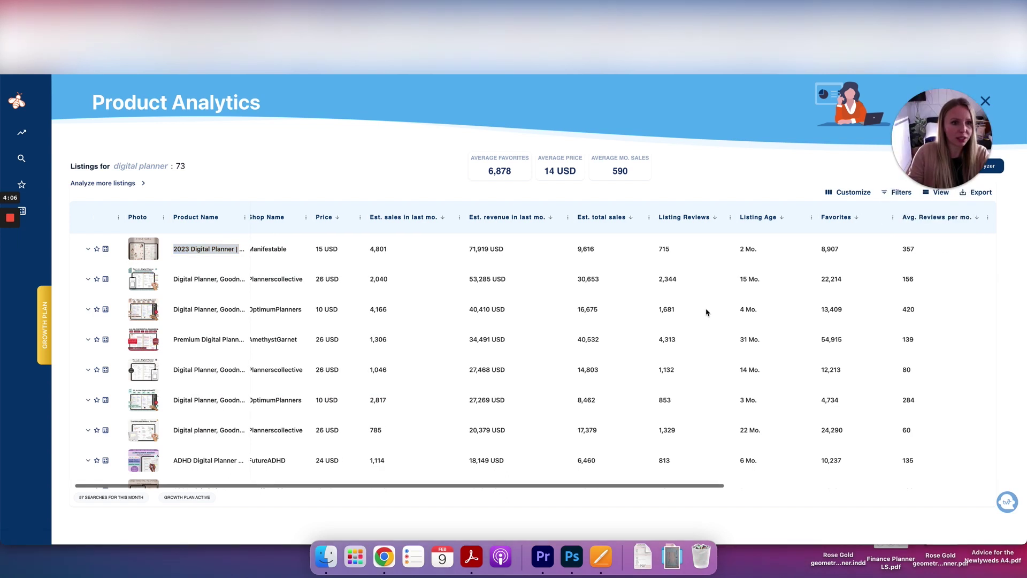
scroll(827, 241, "right", 5)
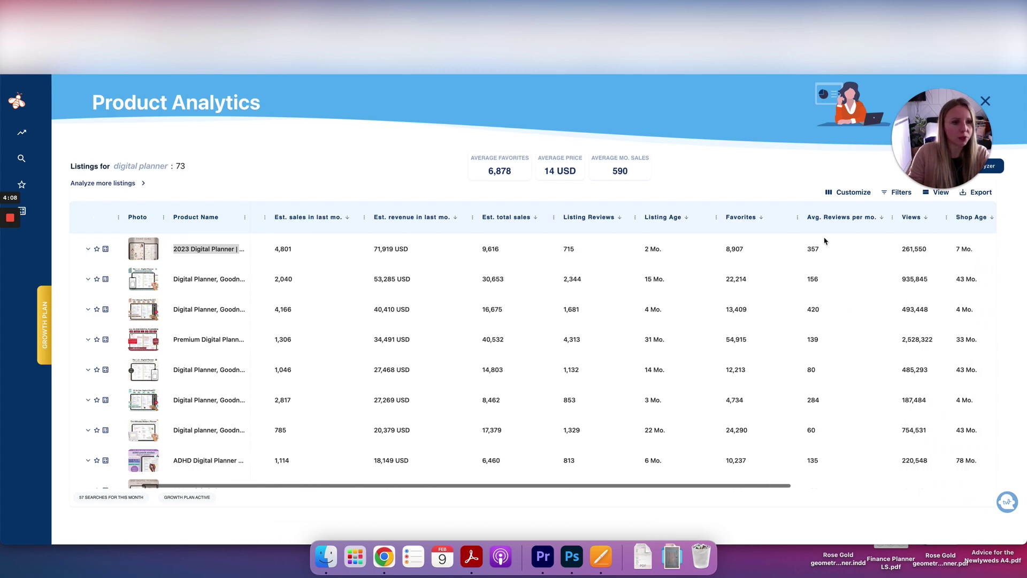
scroll(825, 241, "right", 2)
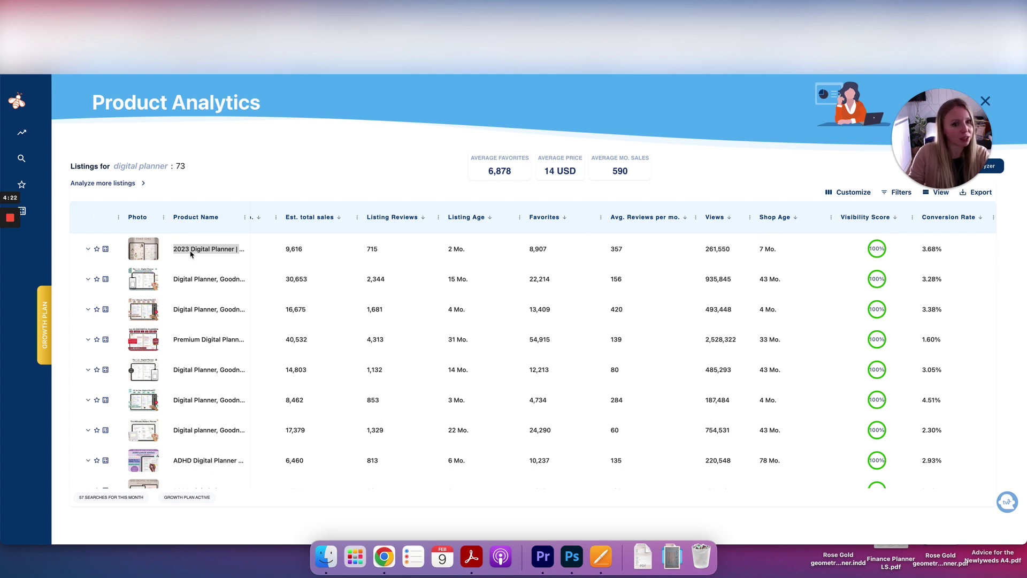
triple_click(191, 253)
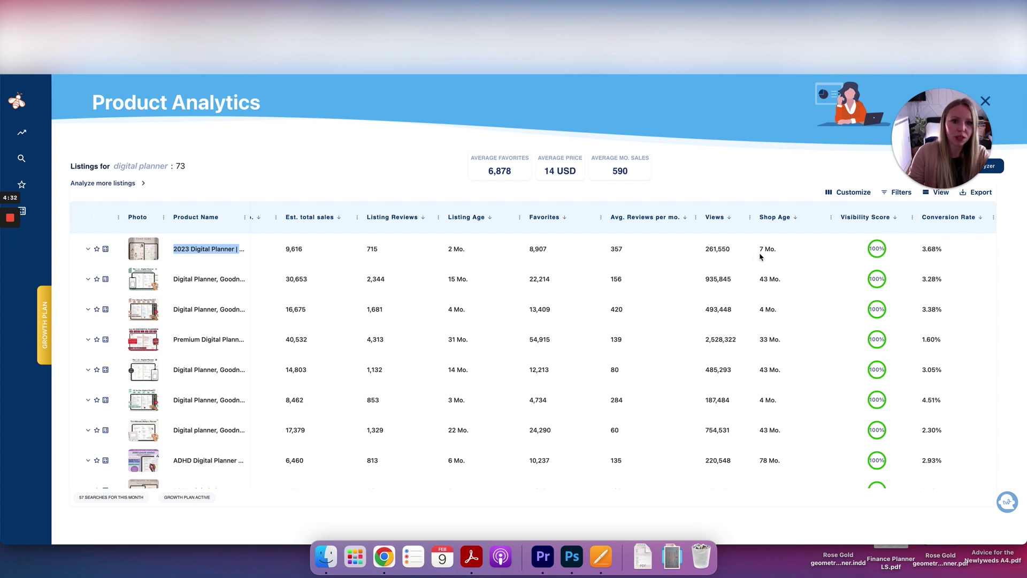
scroll(473, 249, "left", 2)
scroll(470, 249, "left", 6)
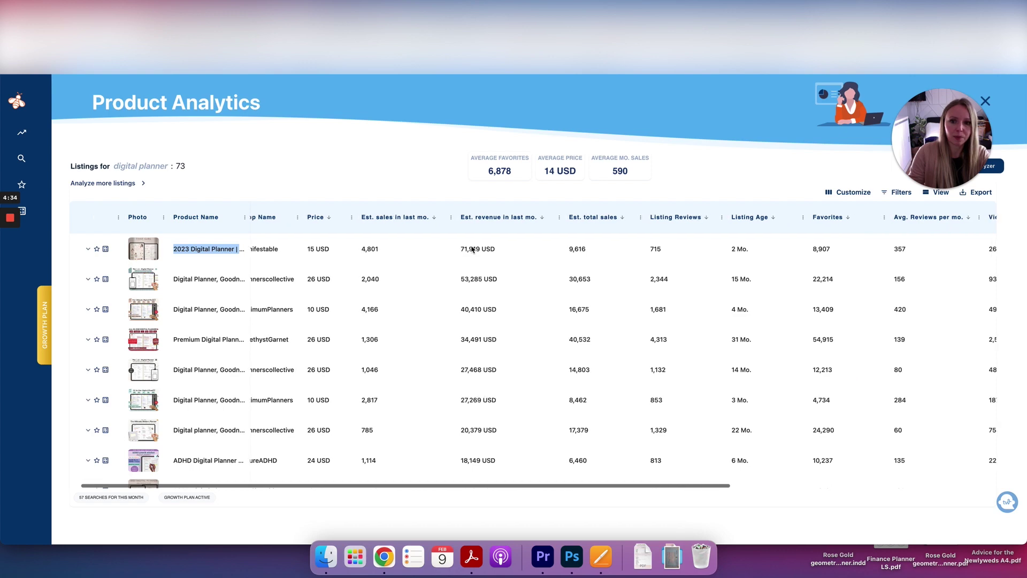
left_click_drag(368, 254, 389, 256)
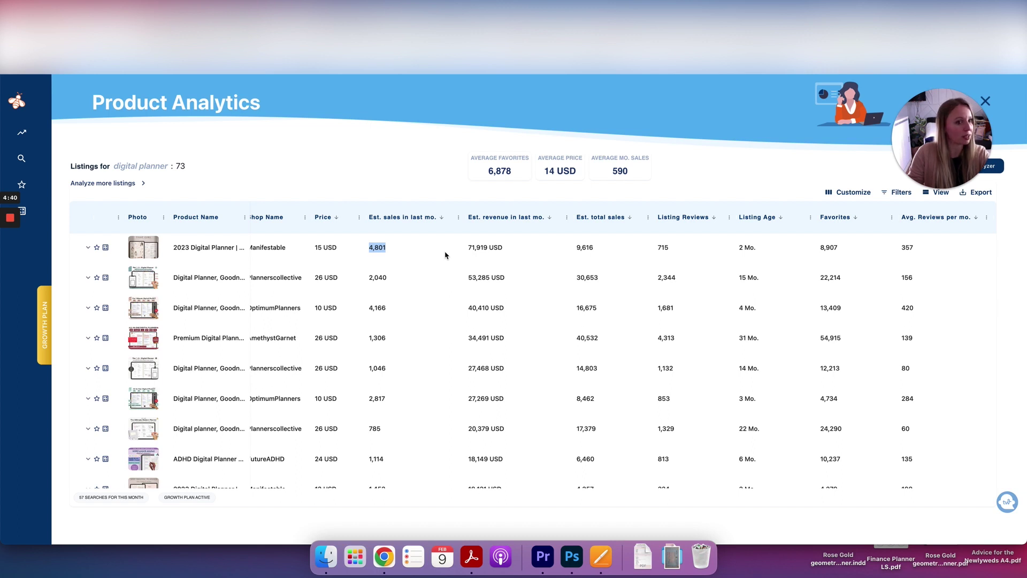
scroll(445, 255, "right", 4)
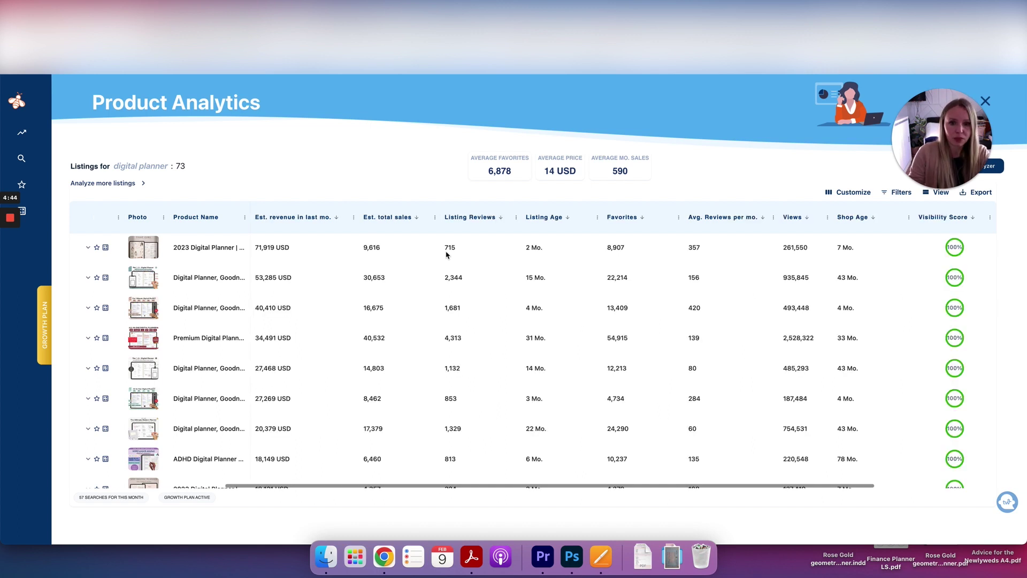
left_click_drag(527, 249, 553, 254)
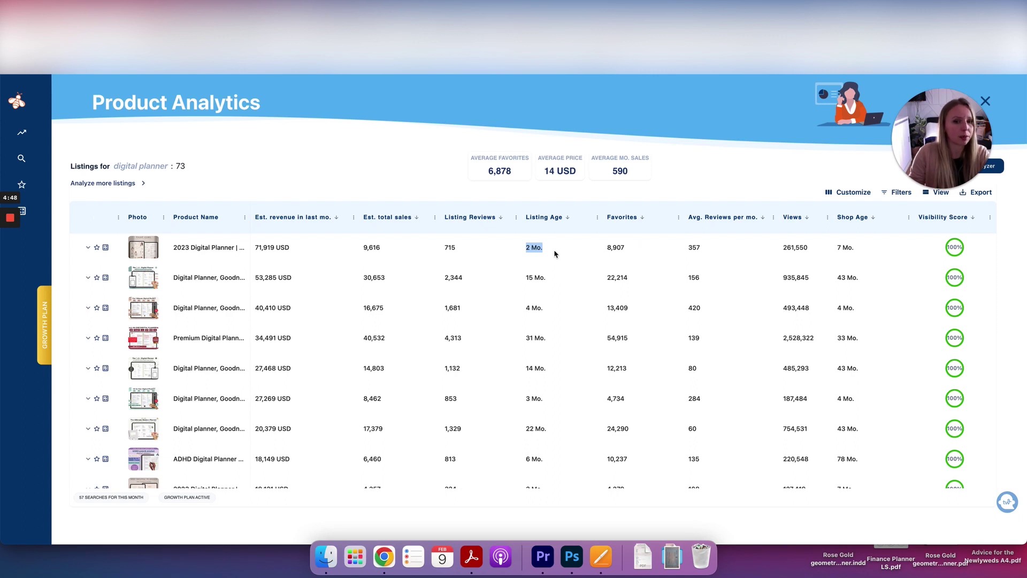
scroll(555, 254, "right", 2)
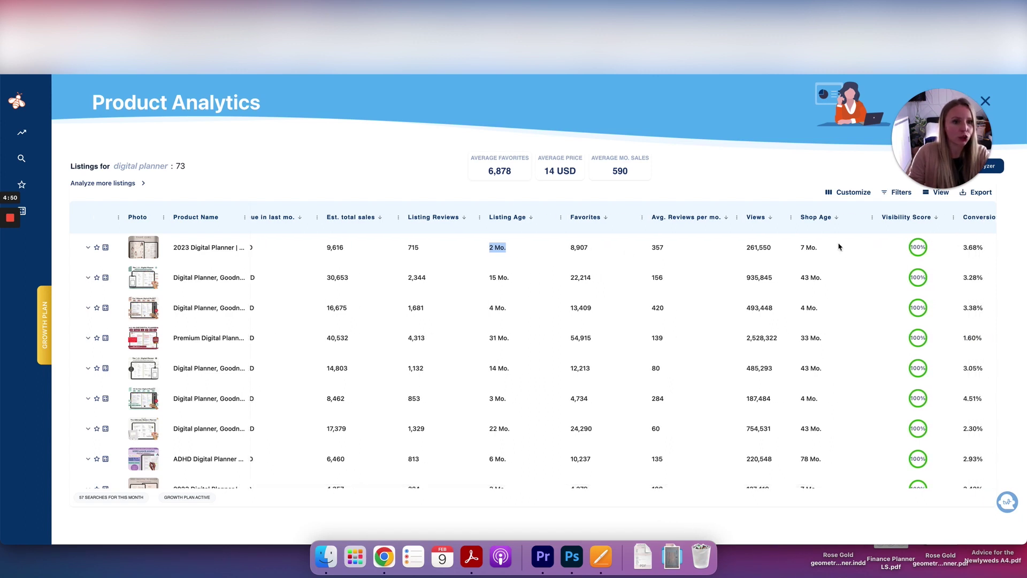
left_click_drag(819, 248, 801, 251)
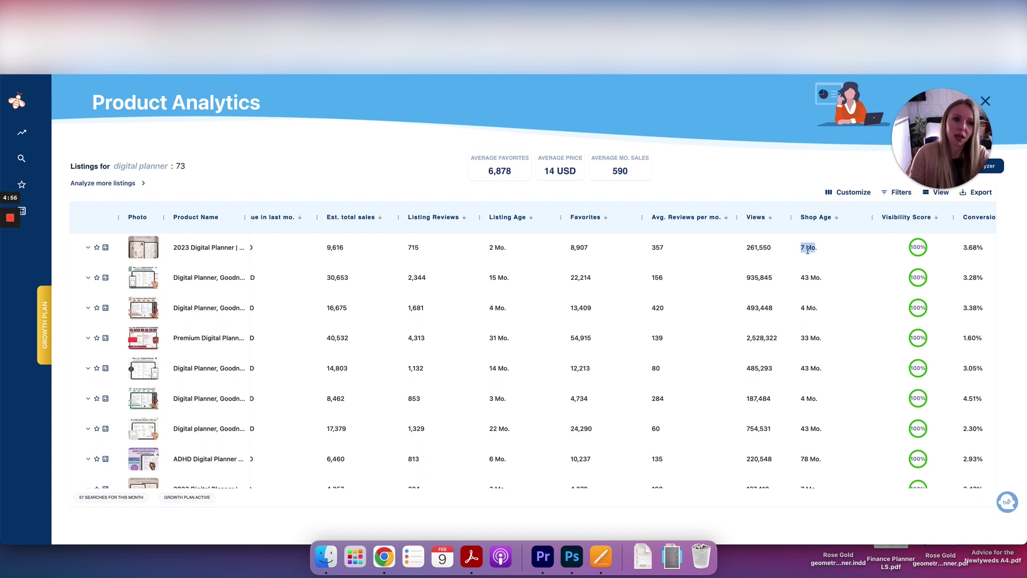
scroll(805, 251, "right", 4)
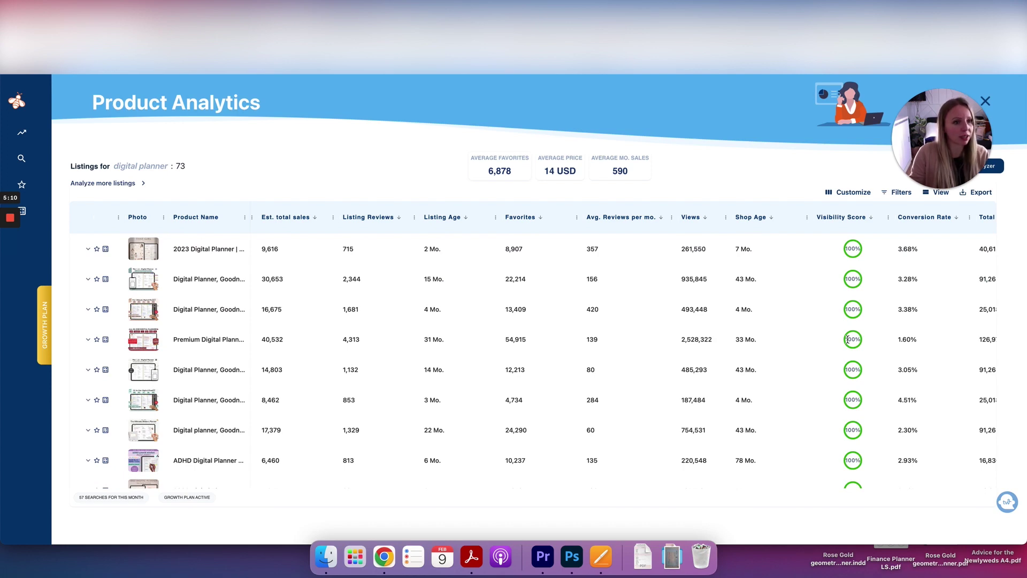
scroll(847, 339, "down", 15)
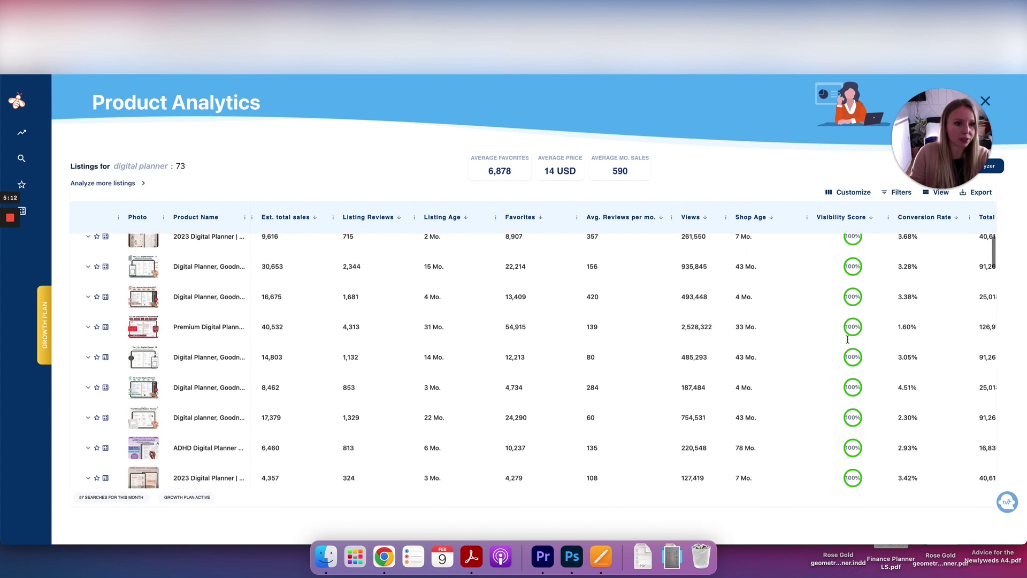
scroll(848, 342, "down", 15)
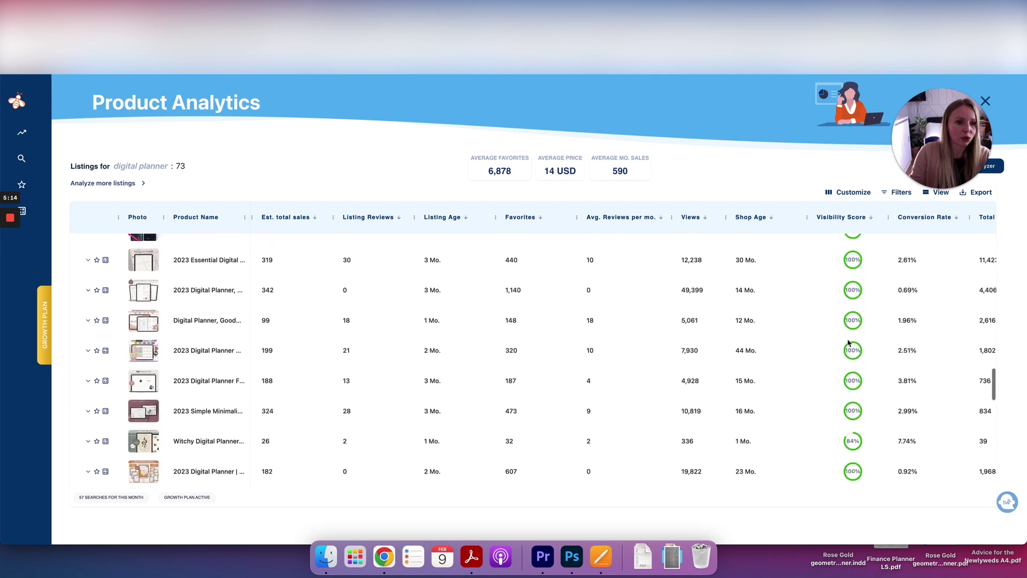
scroll(848, 343, "up", 2)
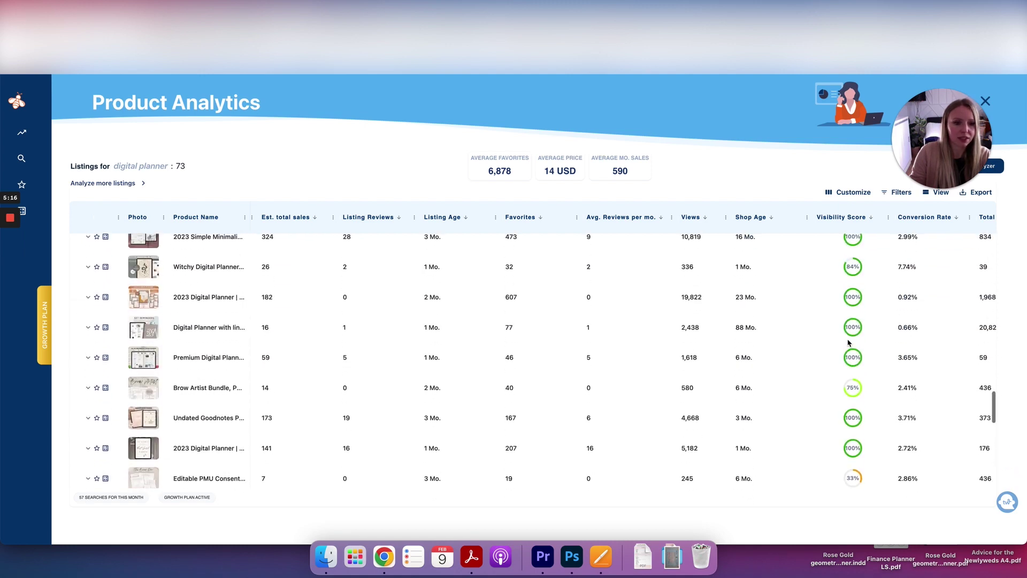
scroll(848, 343, "down", 2)
scroll(848, 343, "down", 10)
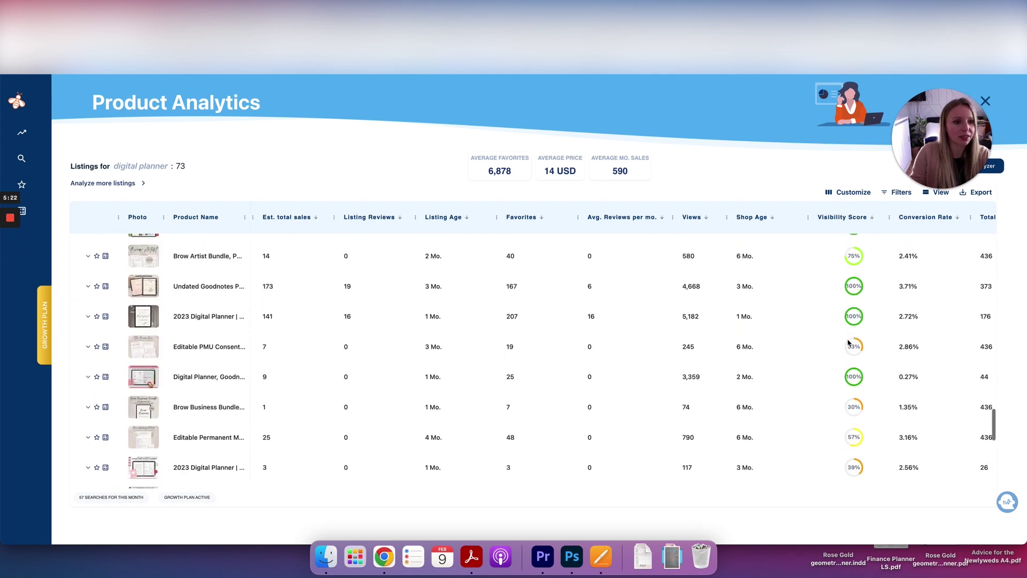
scroll(848, 343, "up", 3)
scroll(848, 343, "up", 10)
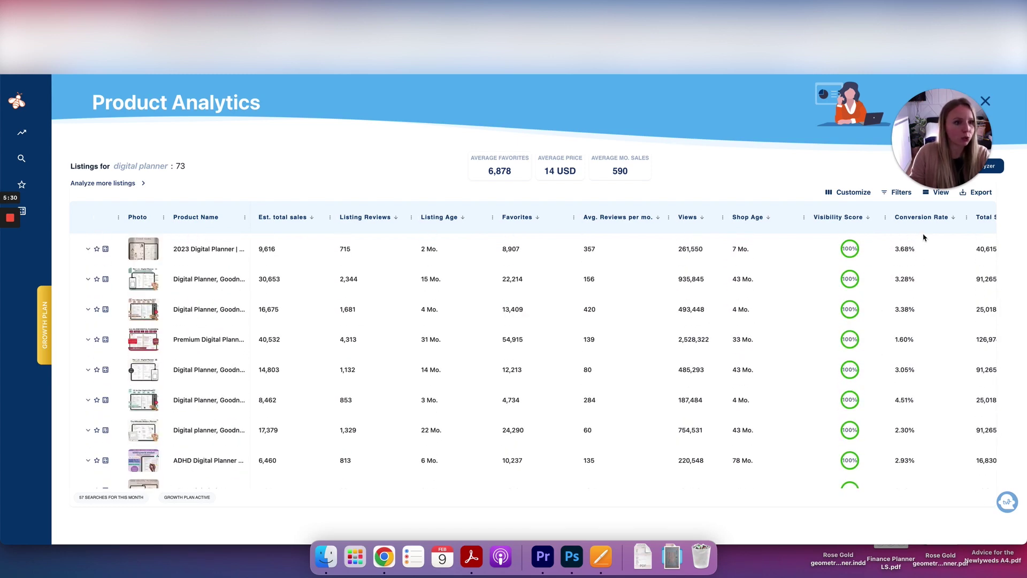
scroll(926, 238, "right", 3)
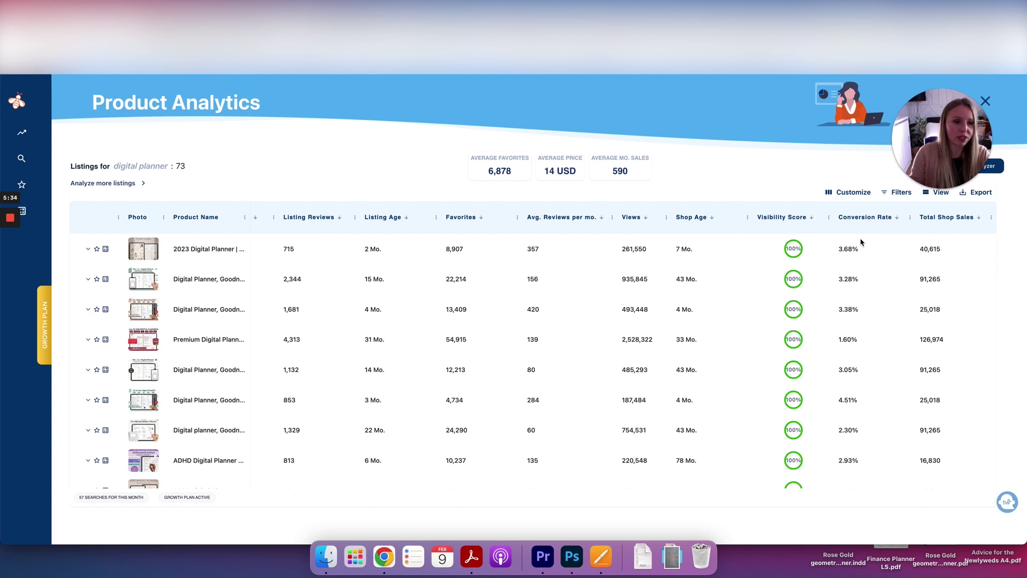
scroll(860, 241, "down", 1)
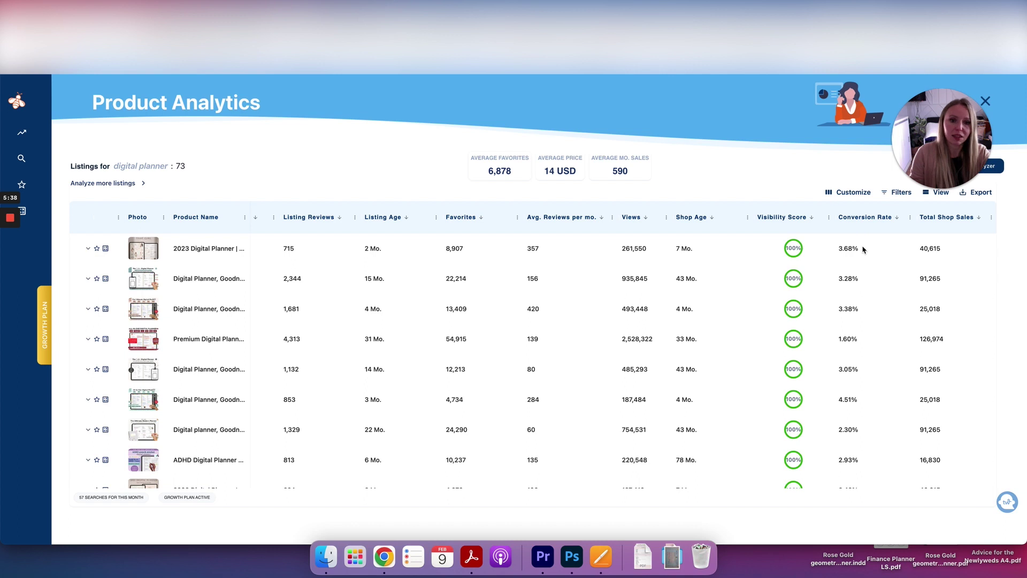
left_click_drag(862, 249, 828, 251)
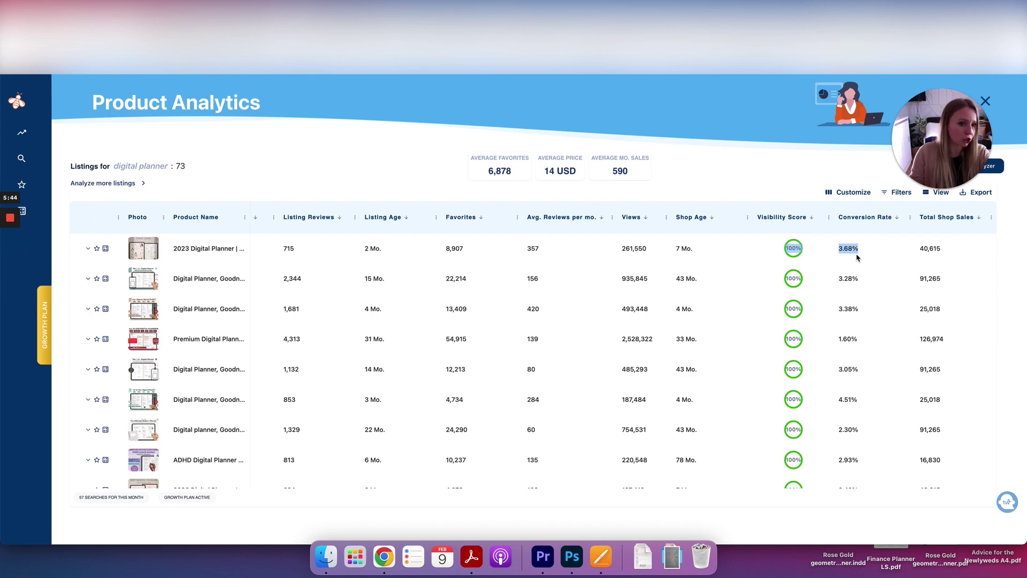
scroll(856, 258, "down", 8)
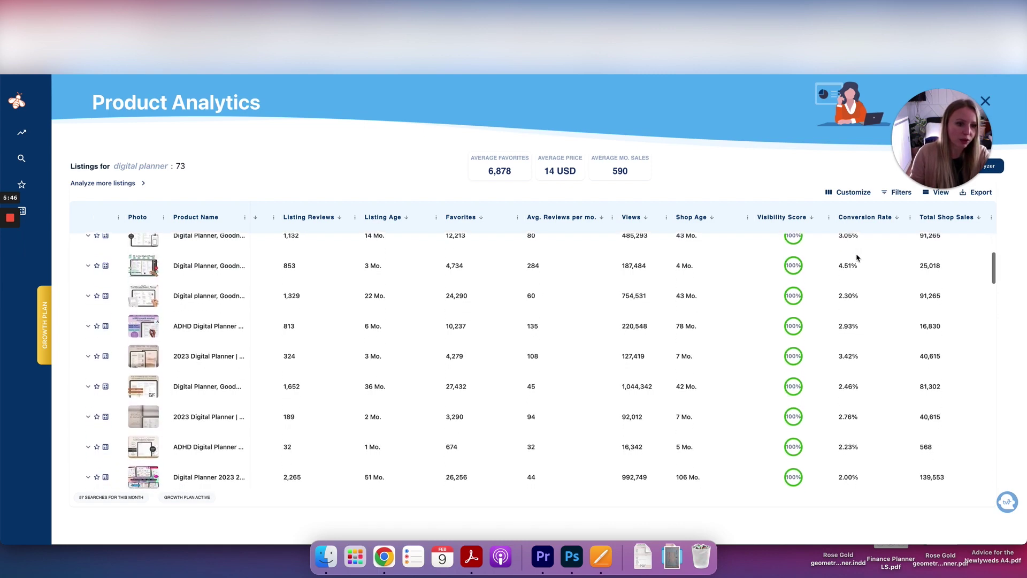
scroll(857, 257, "down", 3)
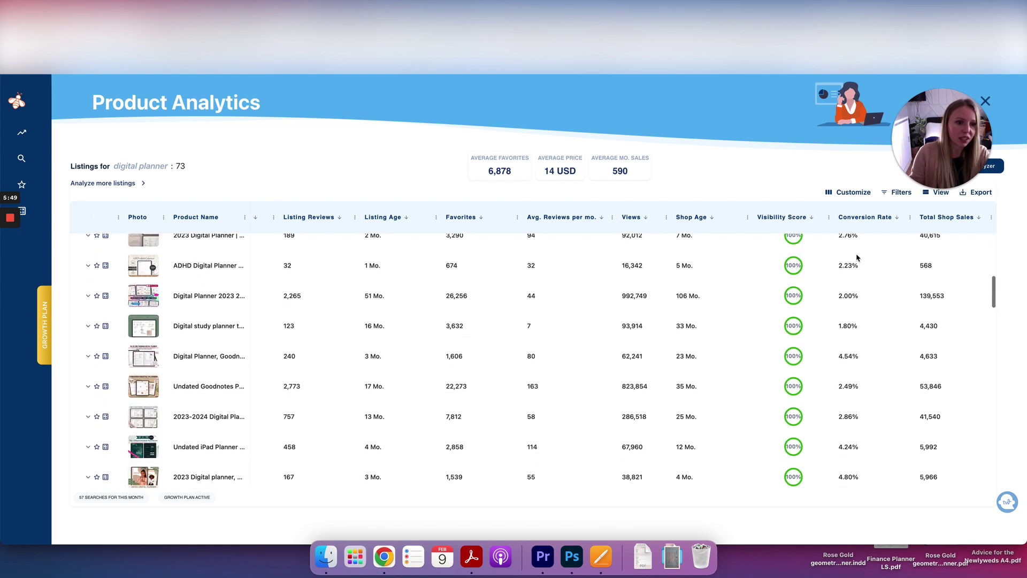
scroll(853, 356, "down", 3)
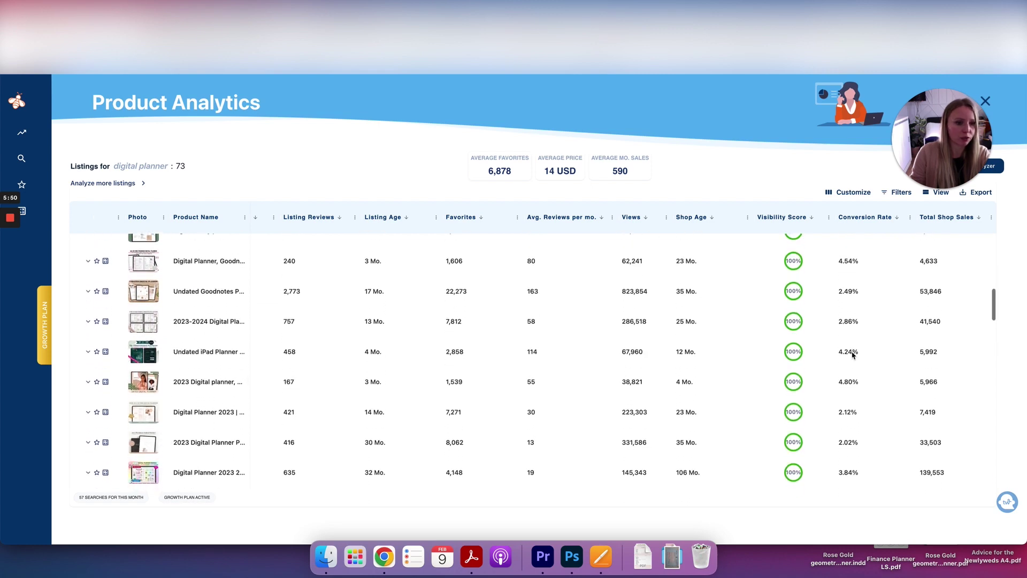
scroll(853, 385, "down", 2)
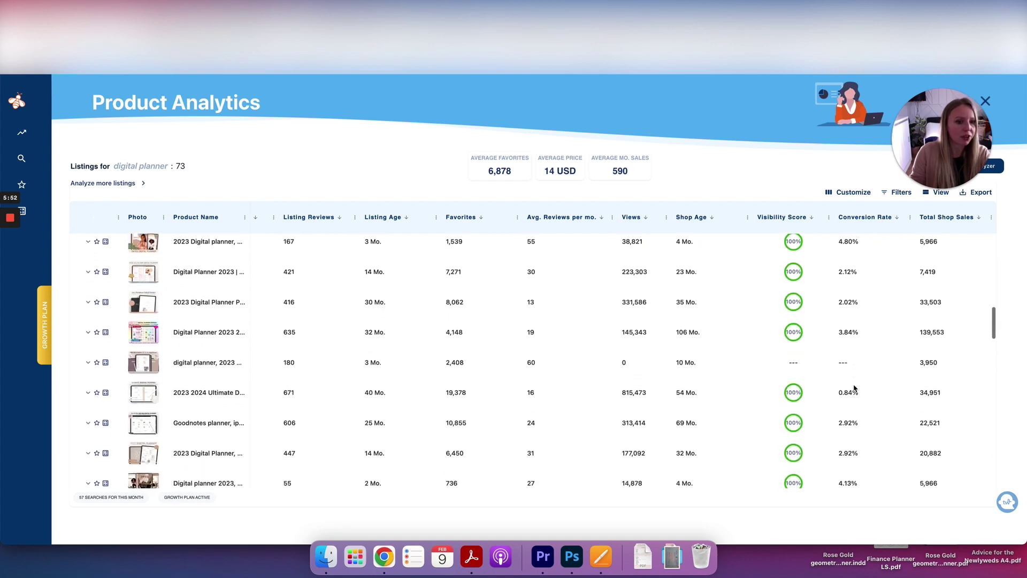
scroll(853, 387, "up", 10)
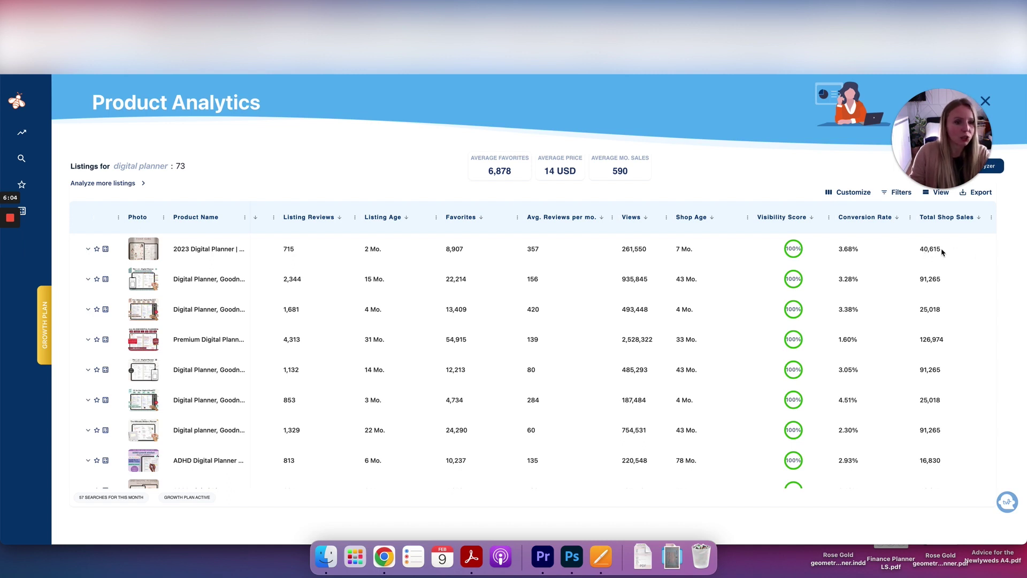
left_click_drag(941, 251, 914, 252)
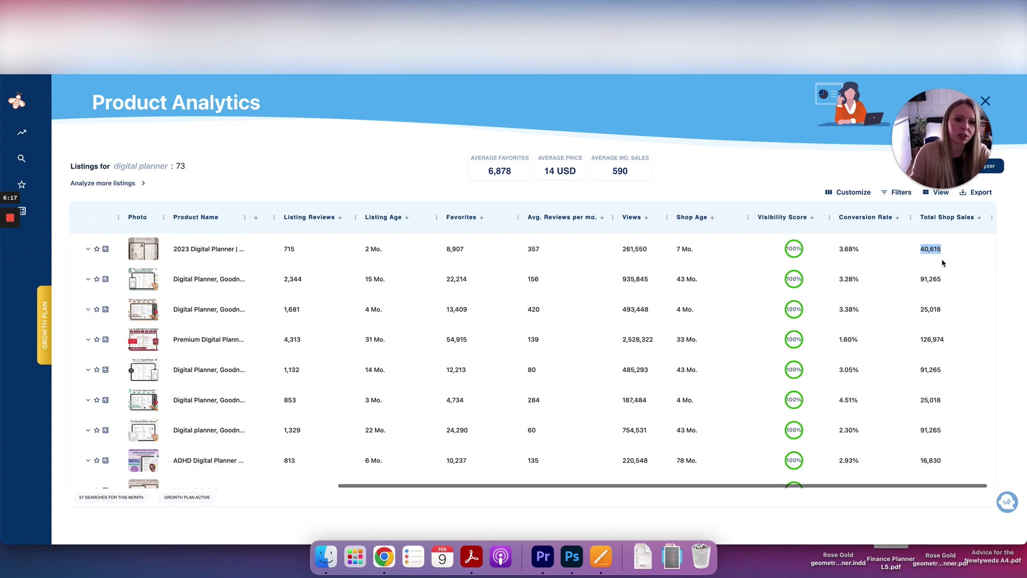
scroll(943, 262, "left", 5)
scroll(943, 263, "right", 5)
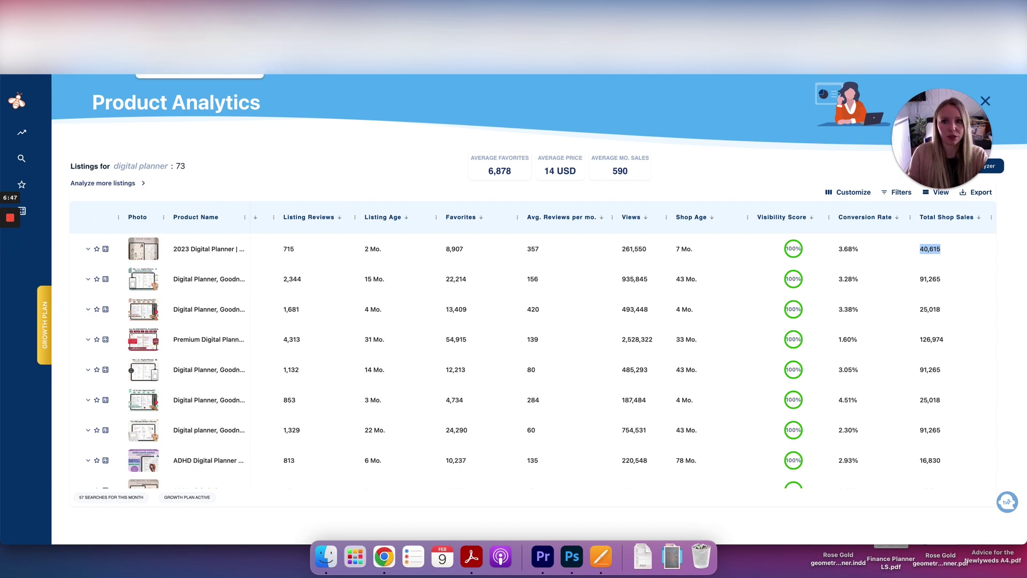
left_click(199, 240)
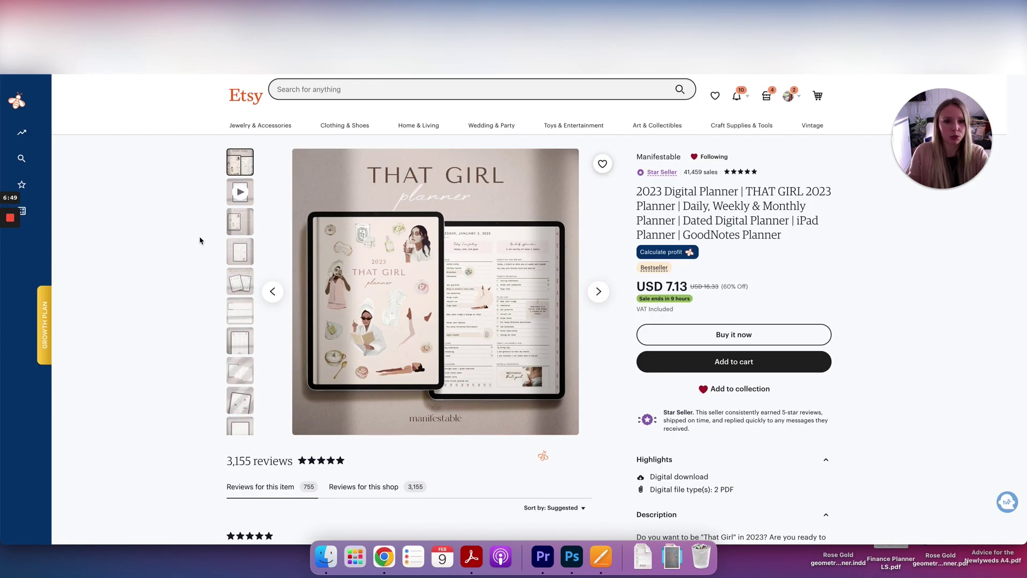
Highlight the '(60% Off)' discount beside the USD 7.13 price on the THAT GIRL planner
scroll(200, 240, "down", 3)
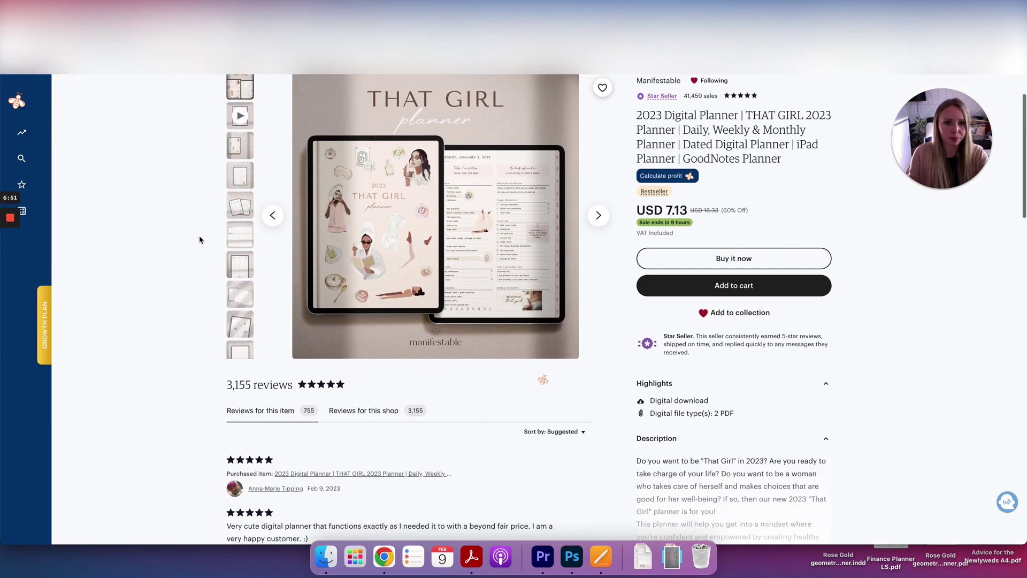
scroll(200, 240, "up", 2)
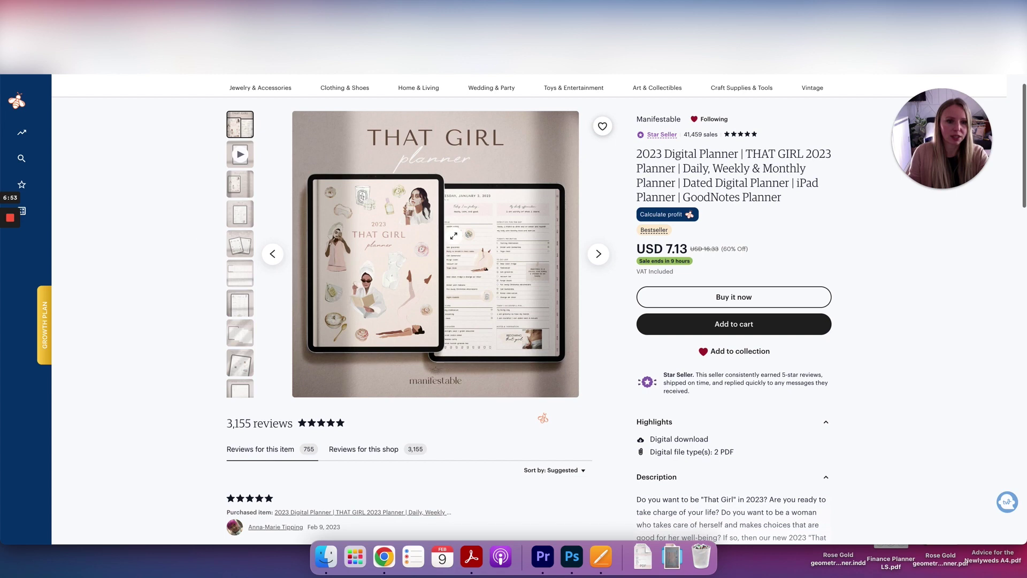
left_click_drag(722, 256, 749, 249)
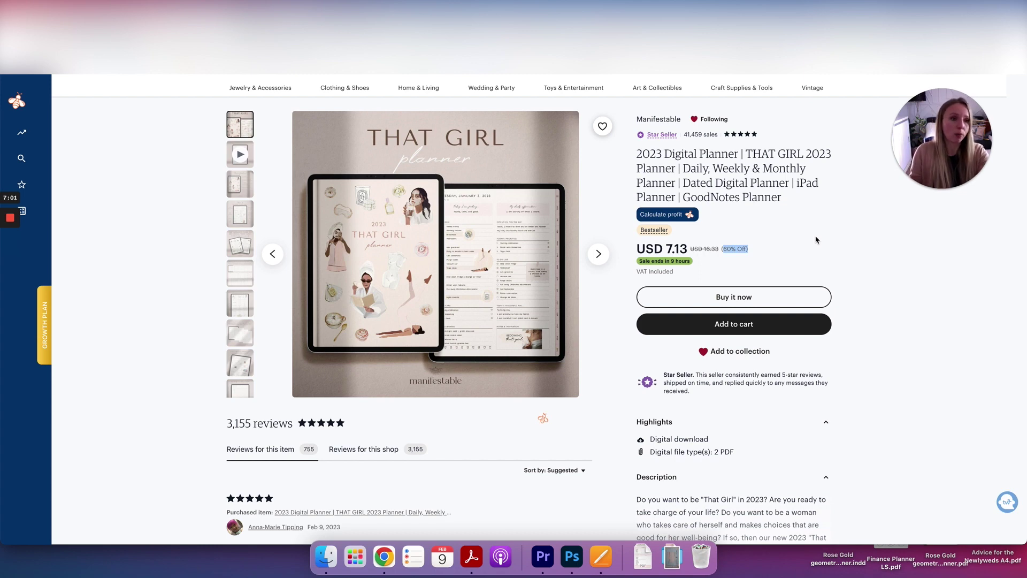
scroll(816, 239, "up", 1)
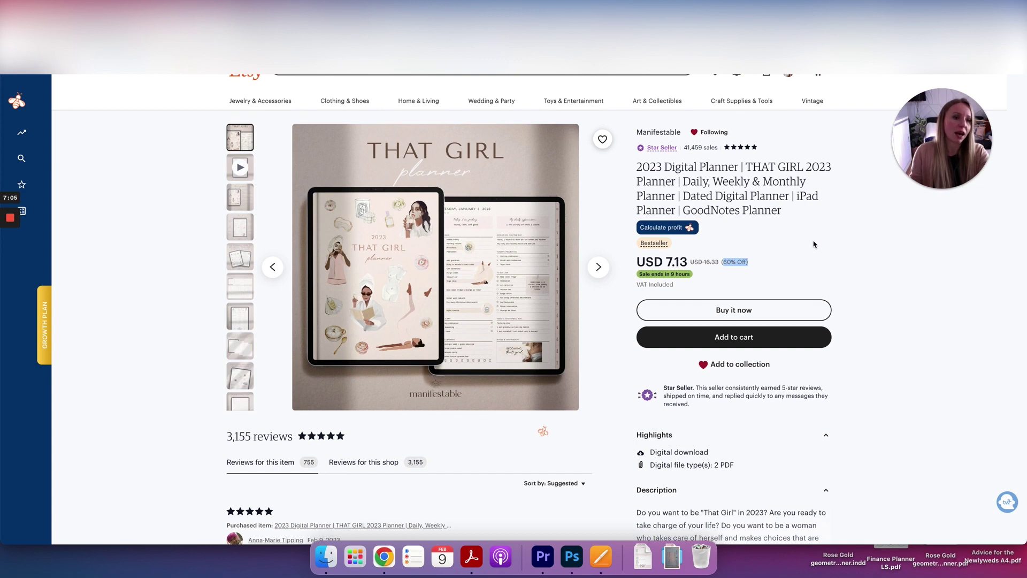
left_click(785, 273)
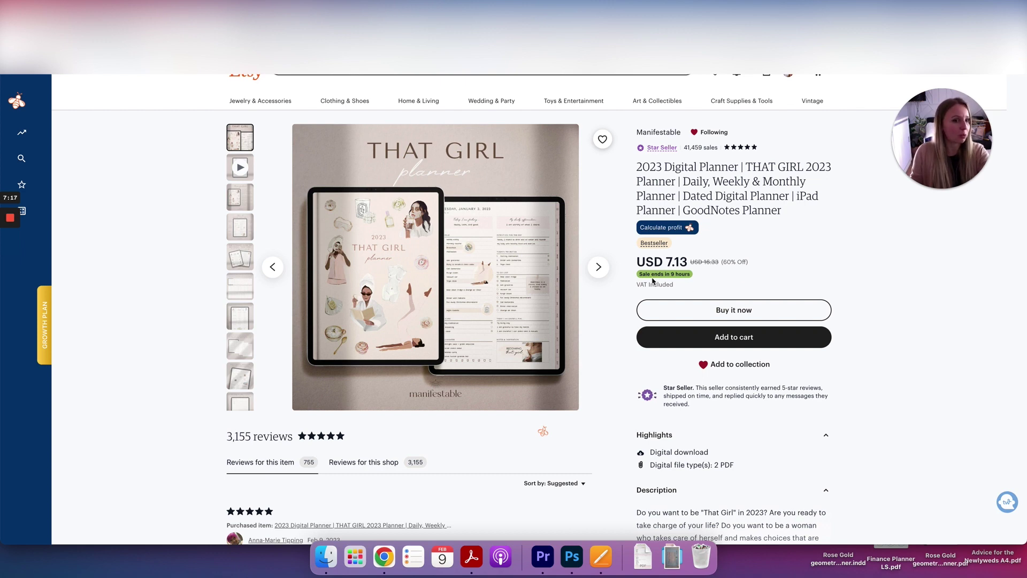
scroll(653, 281, "up", 1)
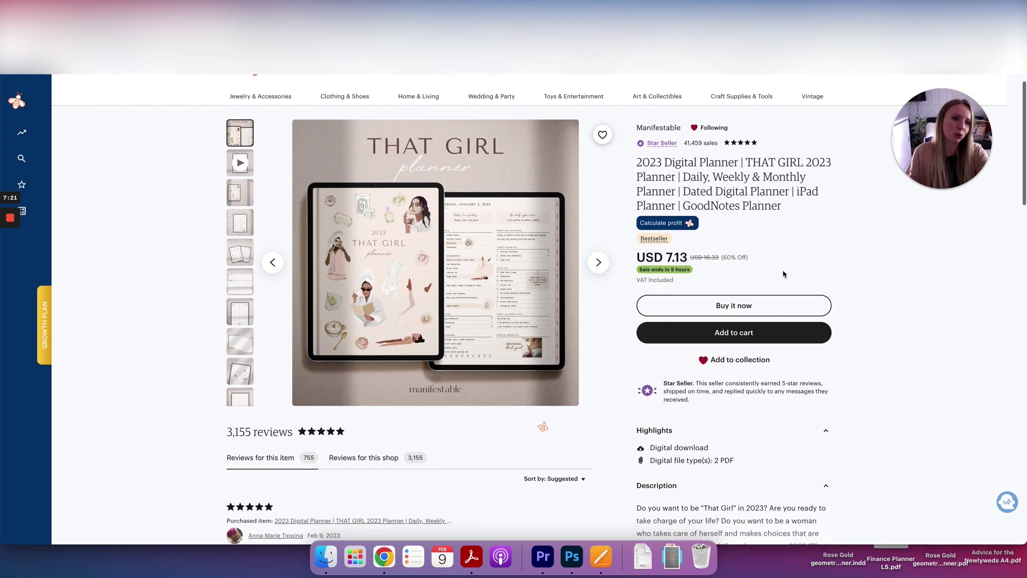
scroll(783, 274, "up", 3)
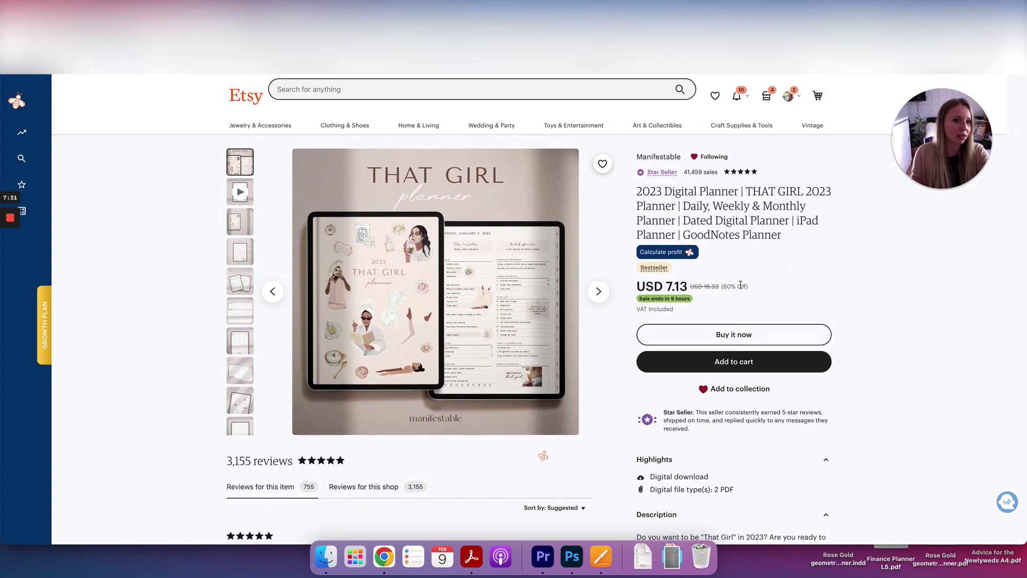
left_click_drag(757, 289, 720, 289)
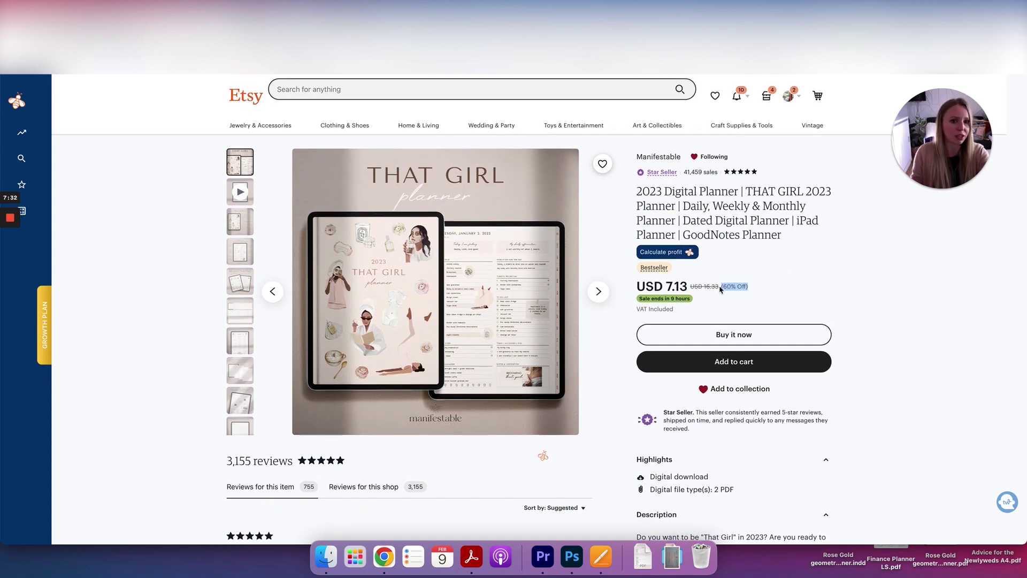
left_click(689, 254)
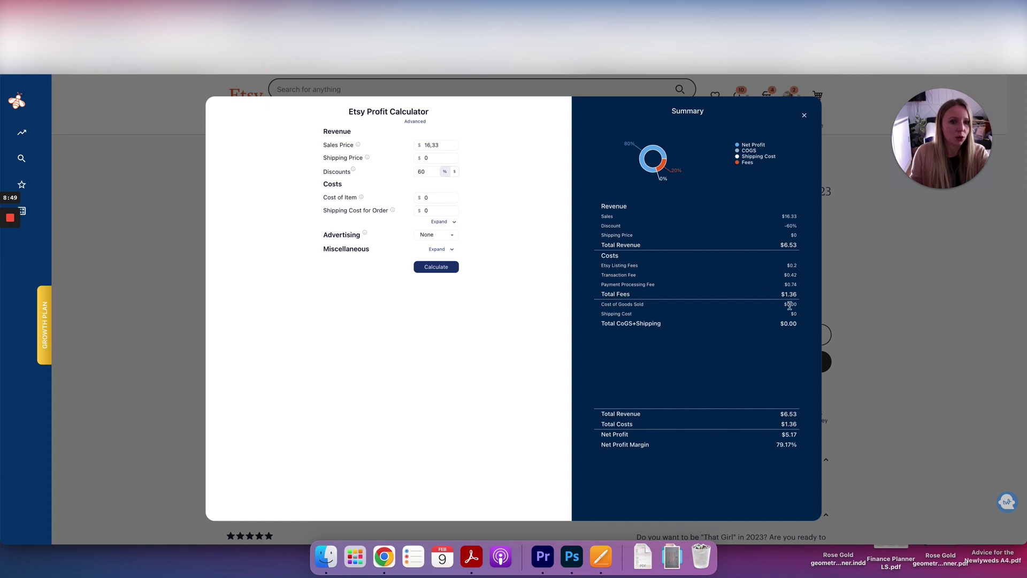
left_click_drag(790, 304, 796, 336)
left_click(795, 335)
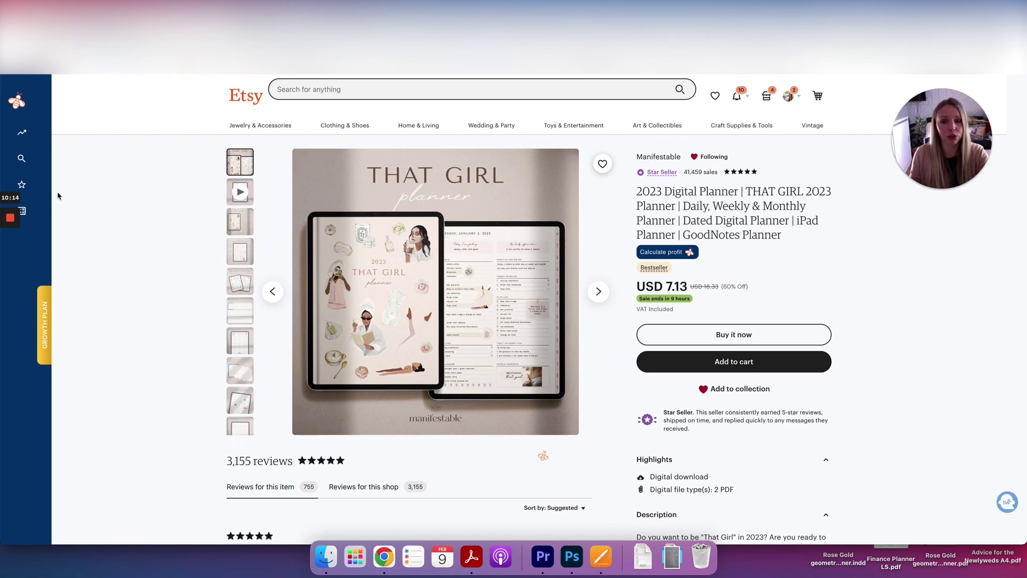
Close the Etsy profit calculator and bring up EverBee's Upcoming Holidays list
mouse_move(62, 211)
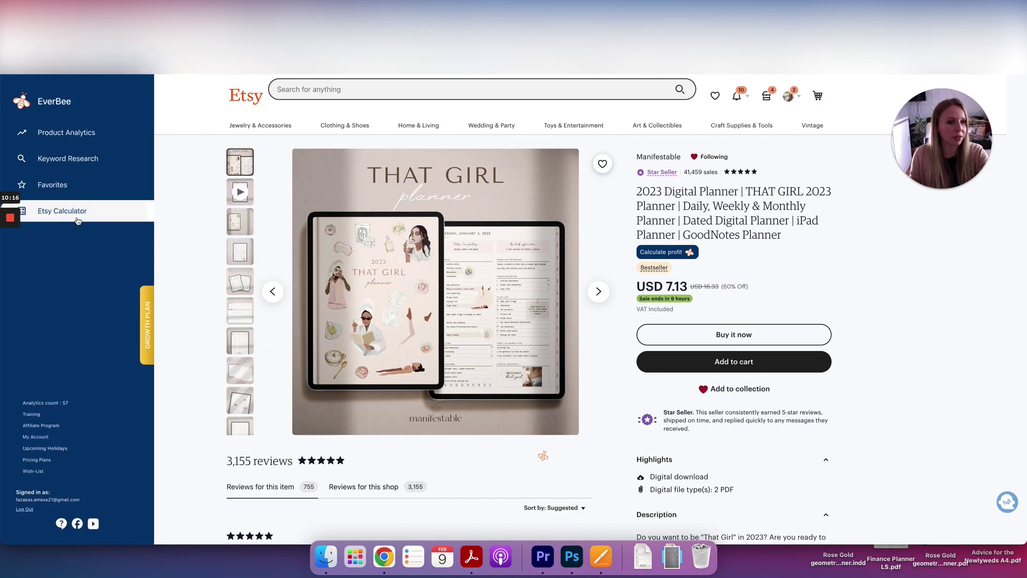
left_click(74, 212)
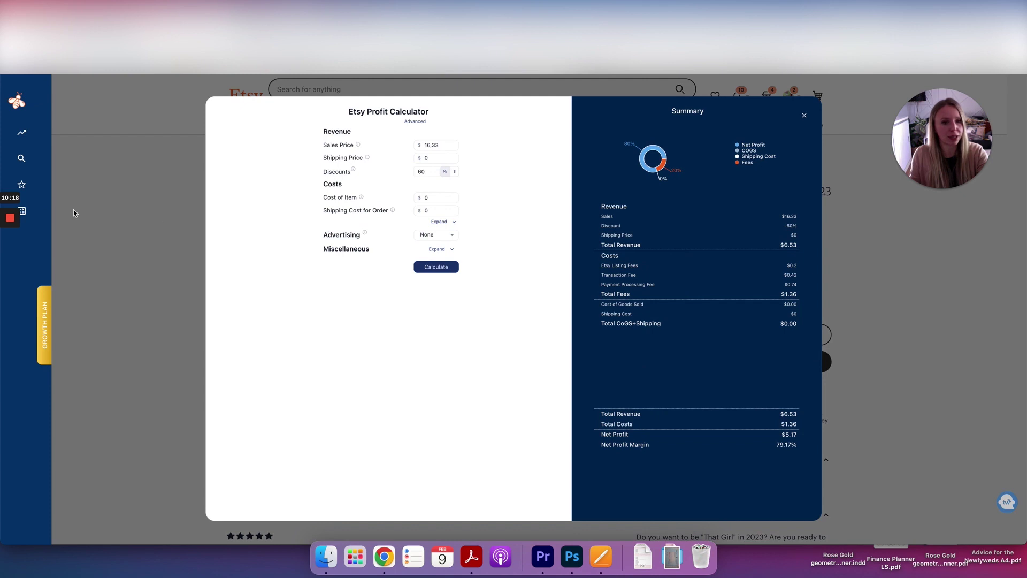
left_click(803, 116)
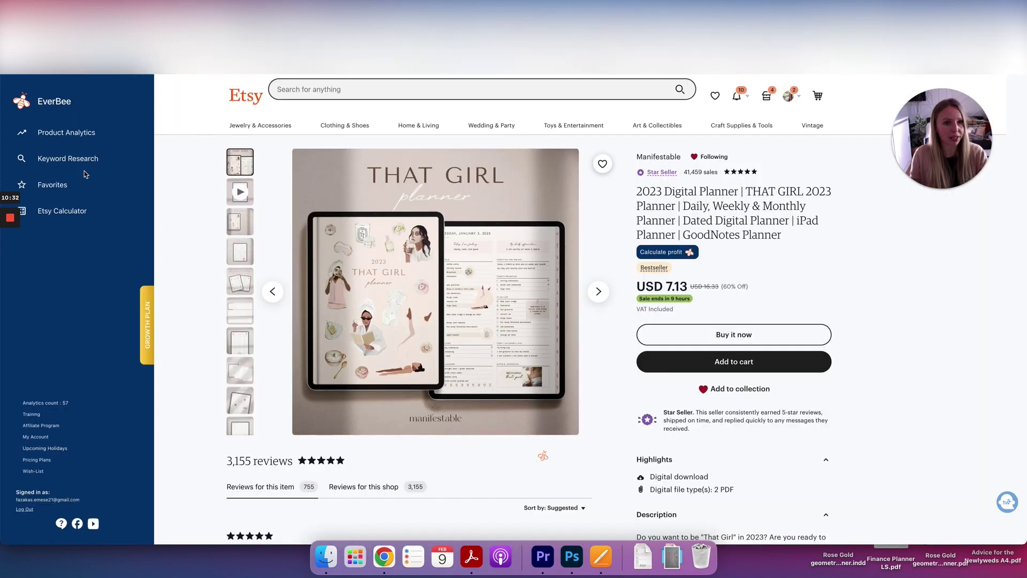
scroll(100, 397, "down", 1)
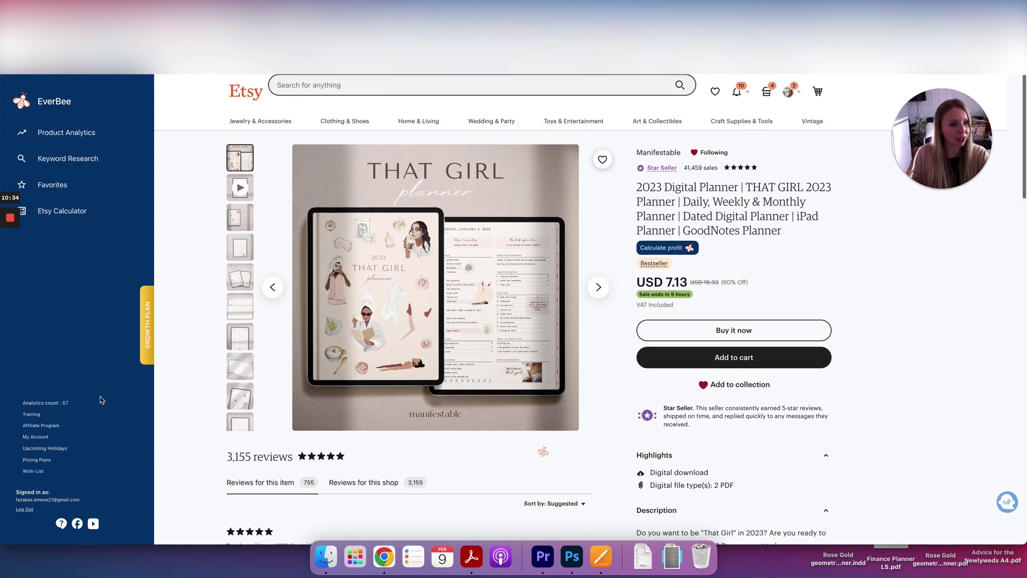
left_click(57, 449)
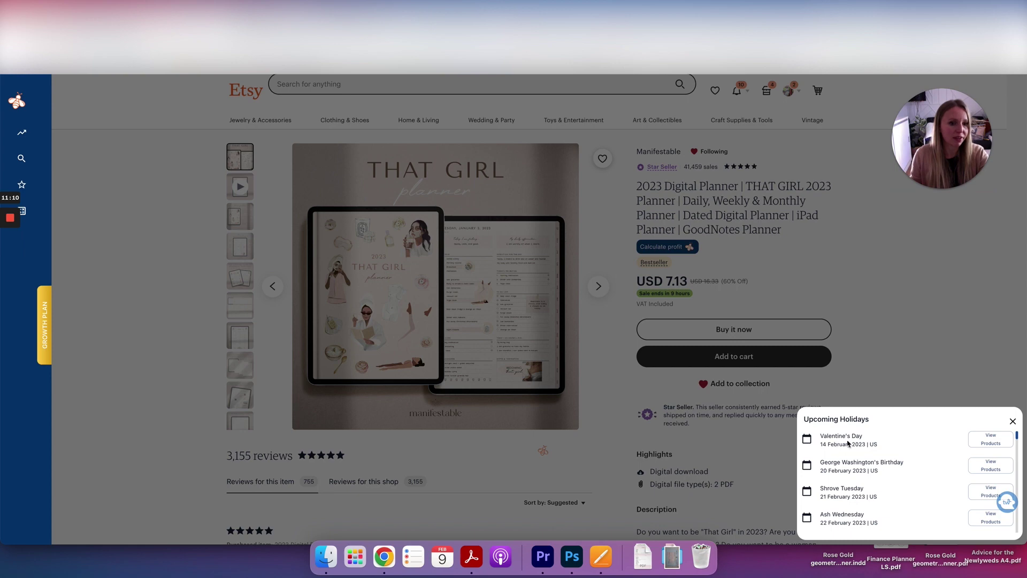
Scroll the holidays list past Valentine's Day, George Washington's Birthday, Shrove Tuesday and Ash Wednesday
scroll(886, 474, "down", 2)
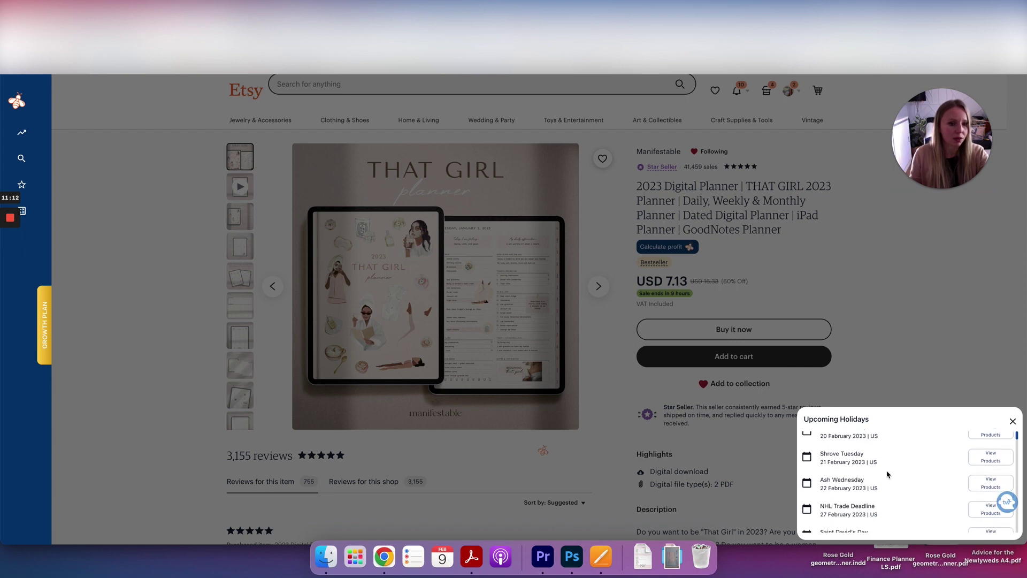
scroll(887, 474, "down", 5)
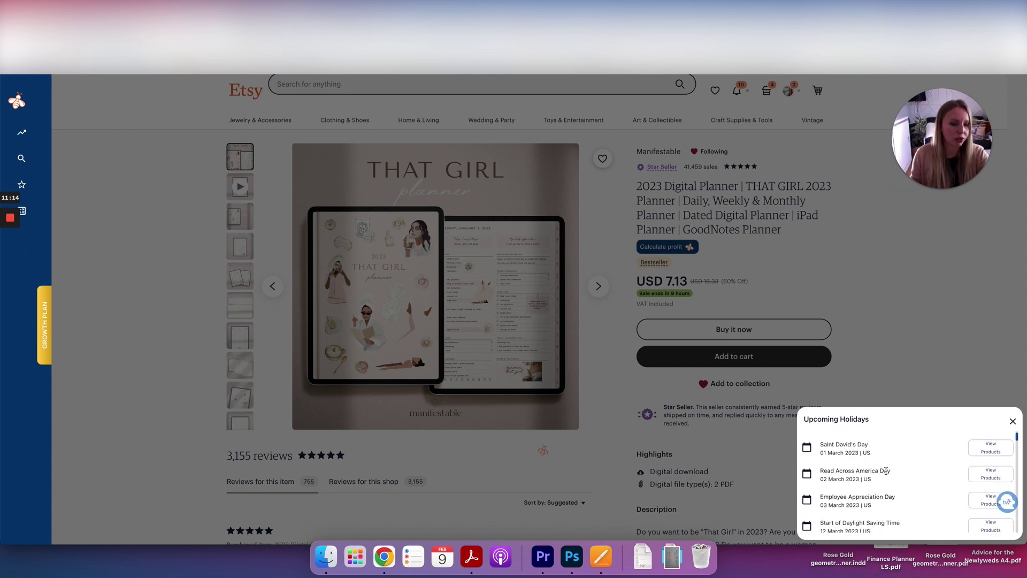
scroll(888, 481, "down", 5)
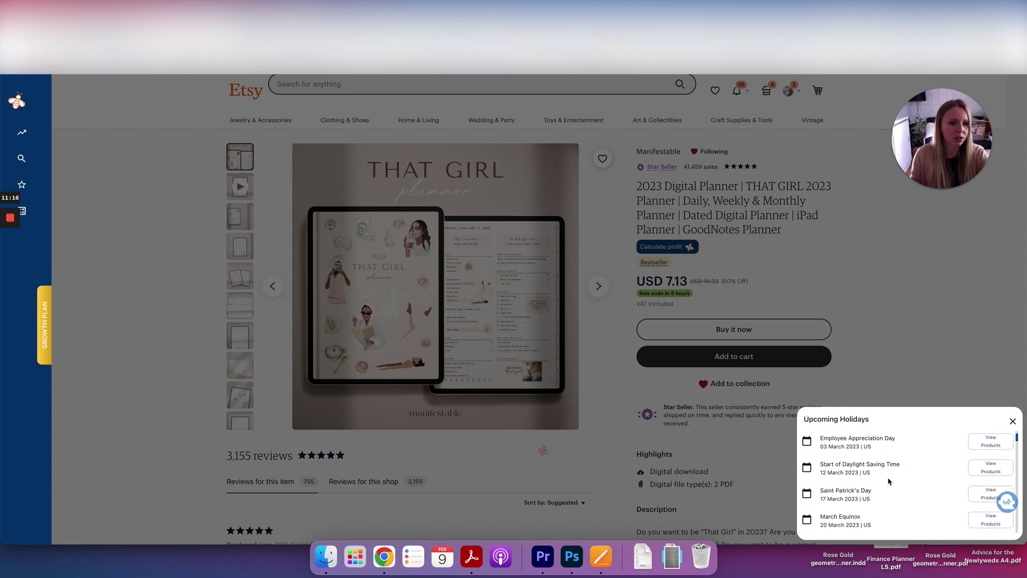
scroll(887, 481, "down", 4)
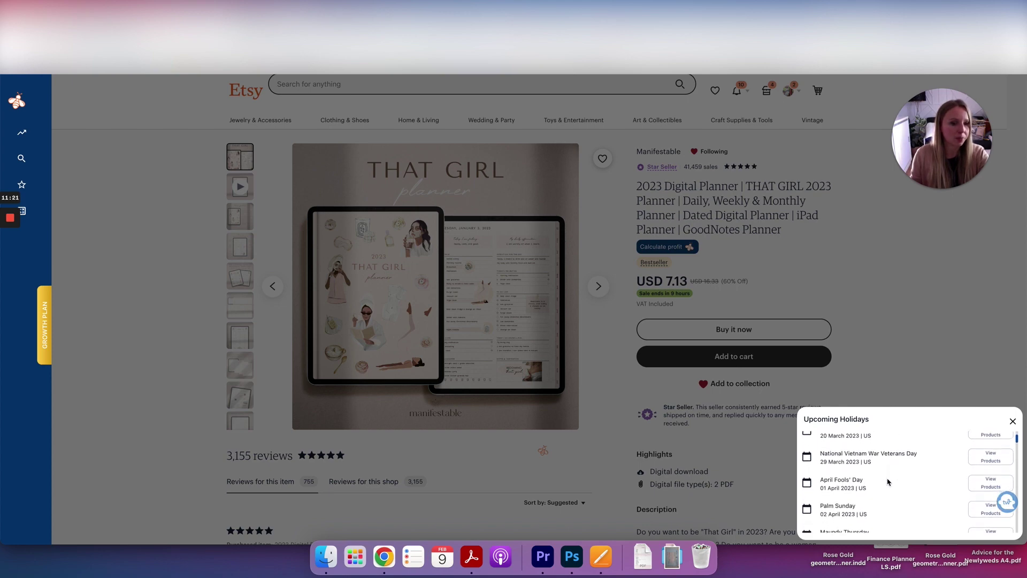
scroll(887, 482, "up", 9)
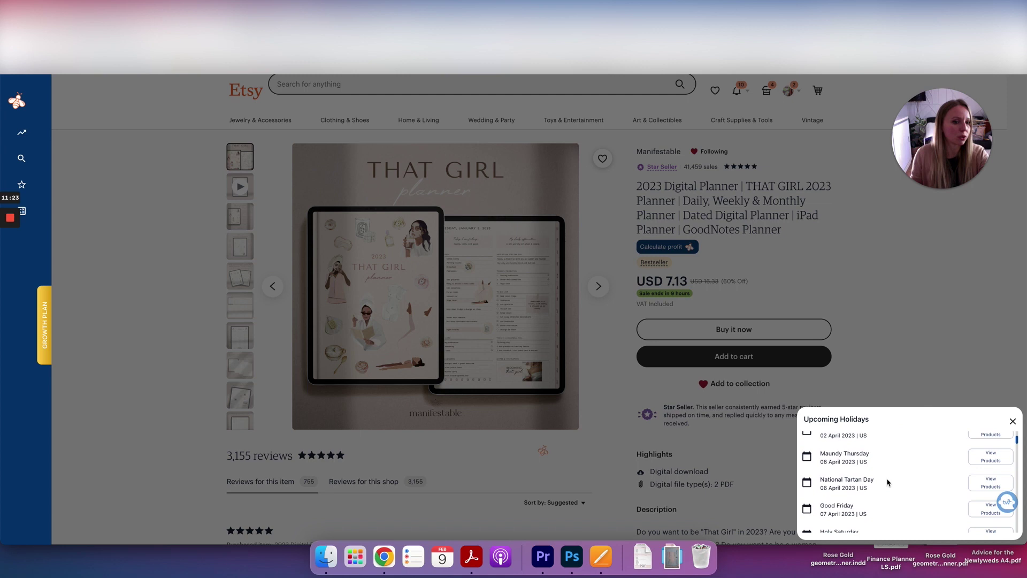
scroll(887, 481, "down", 2)
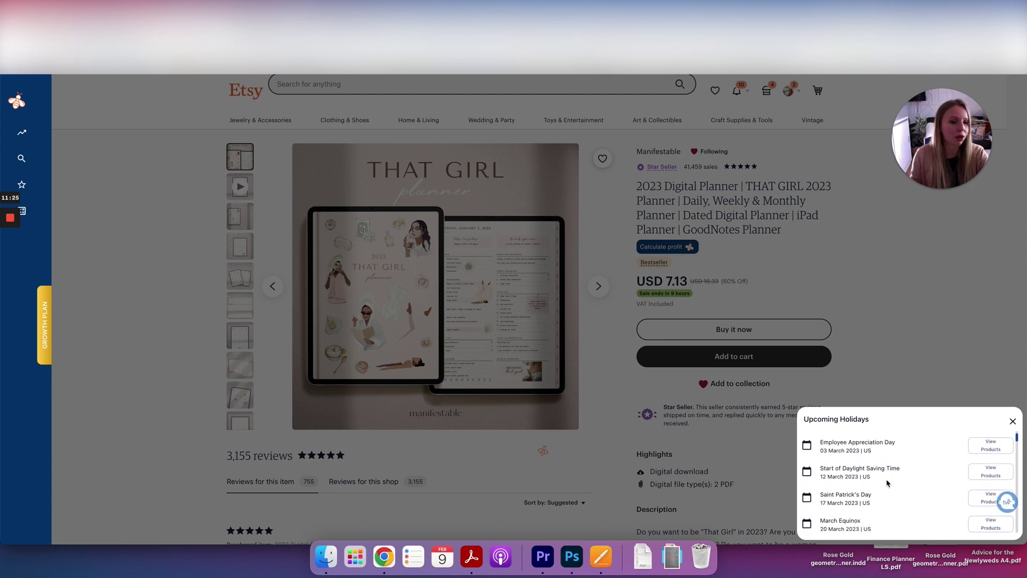
scroll(887, 483, "up", 5)
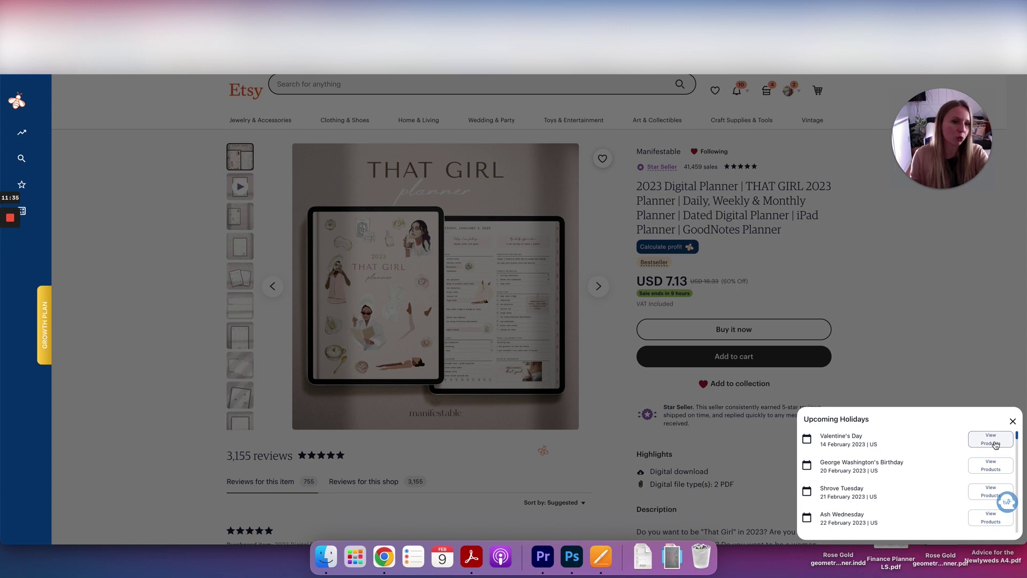
Show the 64 Valentine's Day listings in Product Analytics
left_click(995, 444)
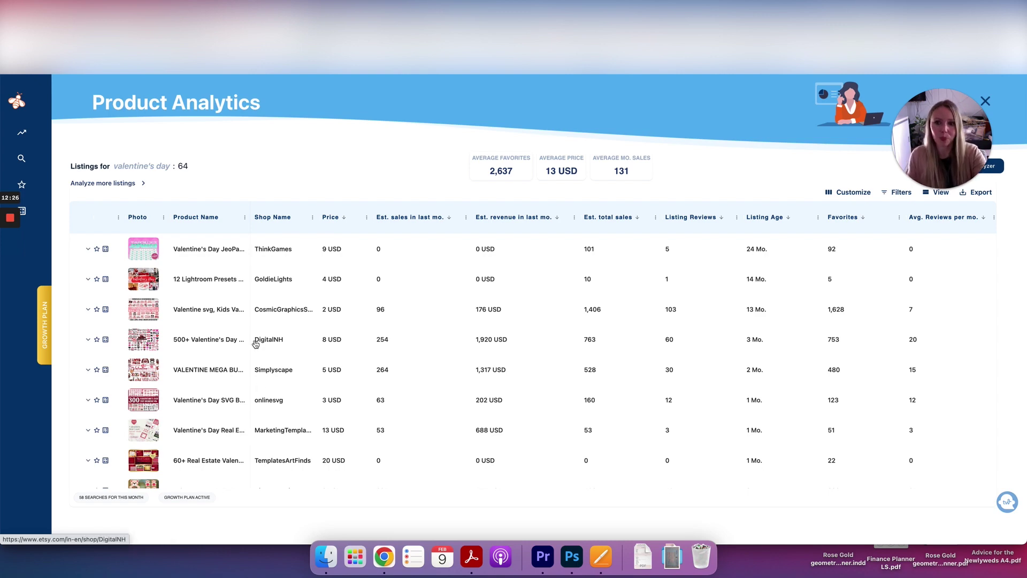
scroll(226, 328, "down", 2)
scroll(226, 329, "down", 8)
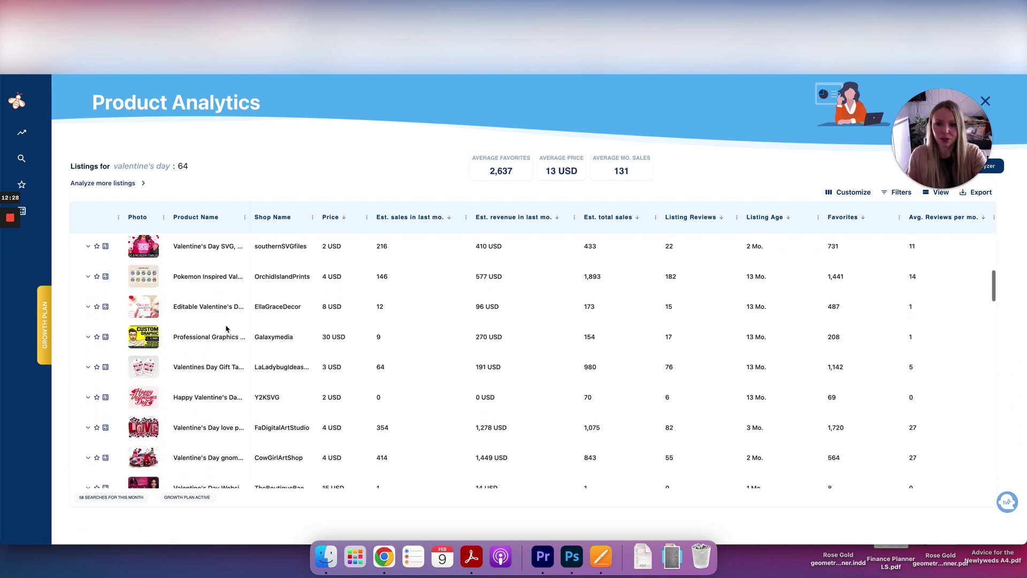
scroll(226, 328, "up", 10)
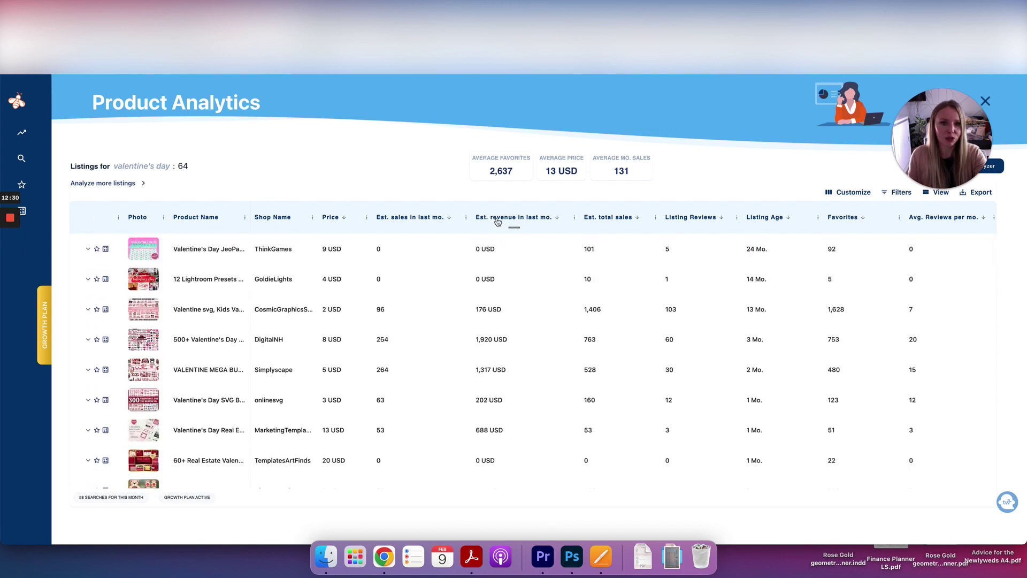
Rank them by last-month revenue, led by a 30 USD men's gift earning 13,653 USD
left_click(497, 220)
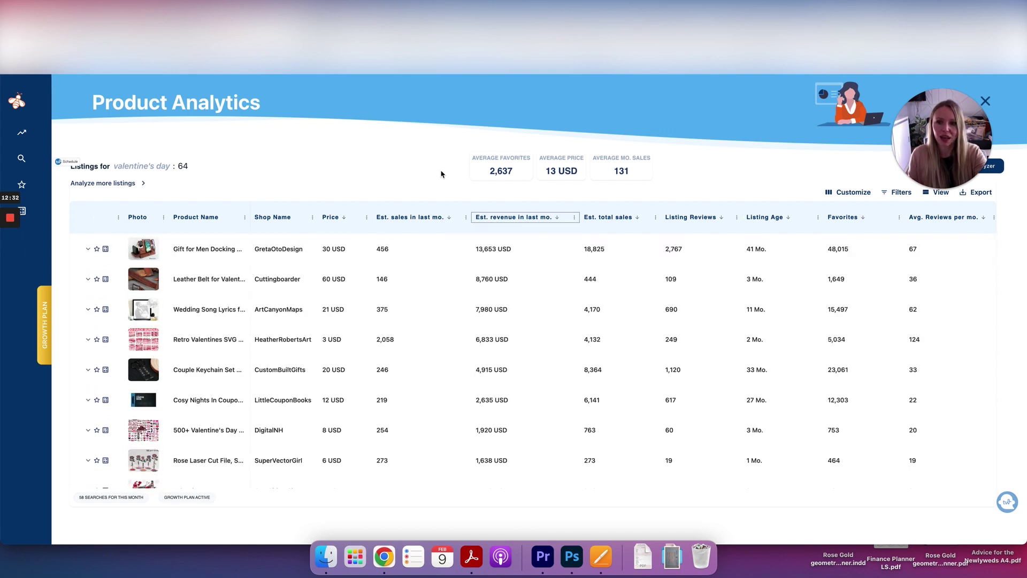
mouse_move(142, 256)
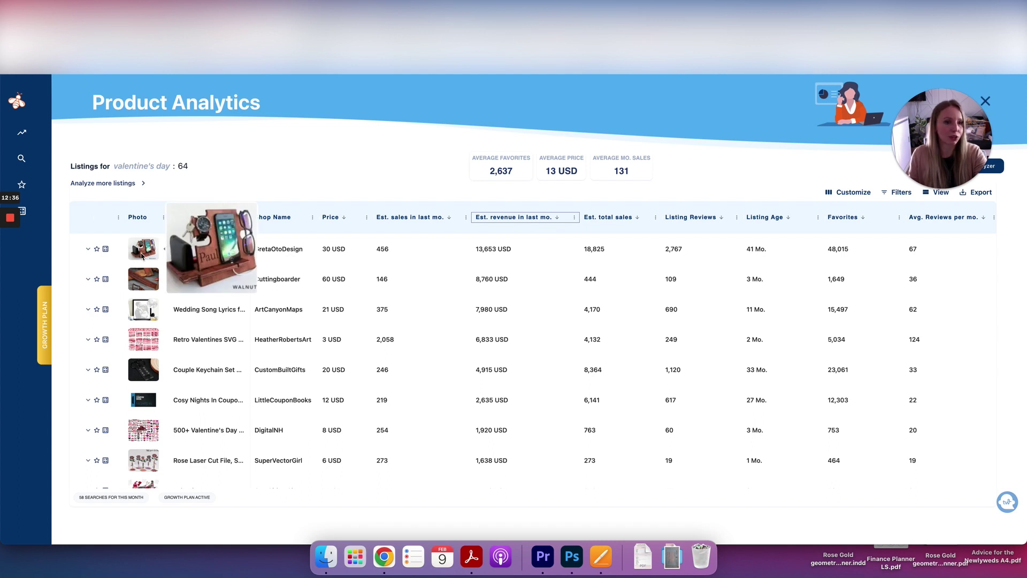
mouse_move(144, 285)
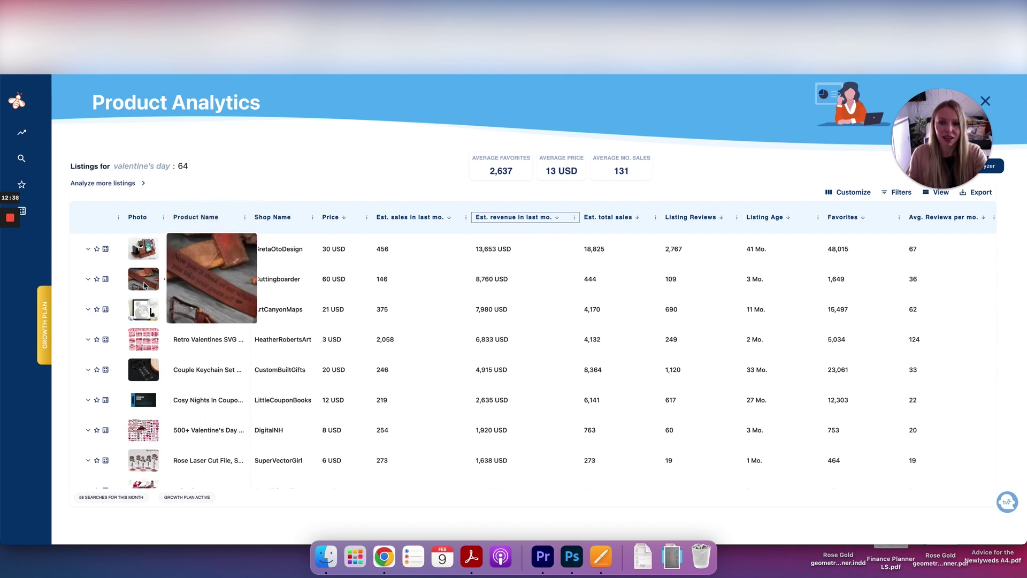
mouse_move(144, 308)
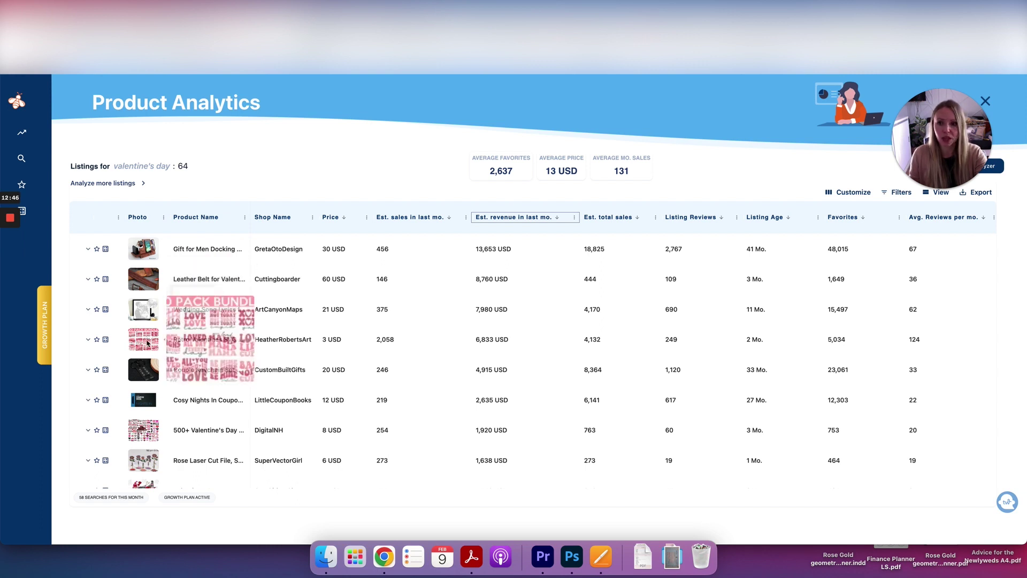
mouse_move(149, 344)
scroll(149, 344, "down", 5)
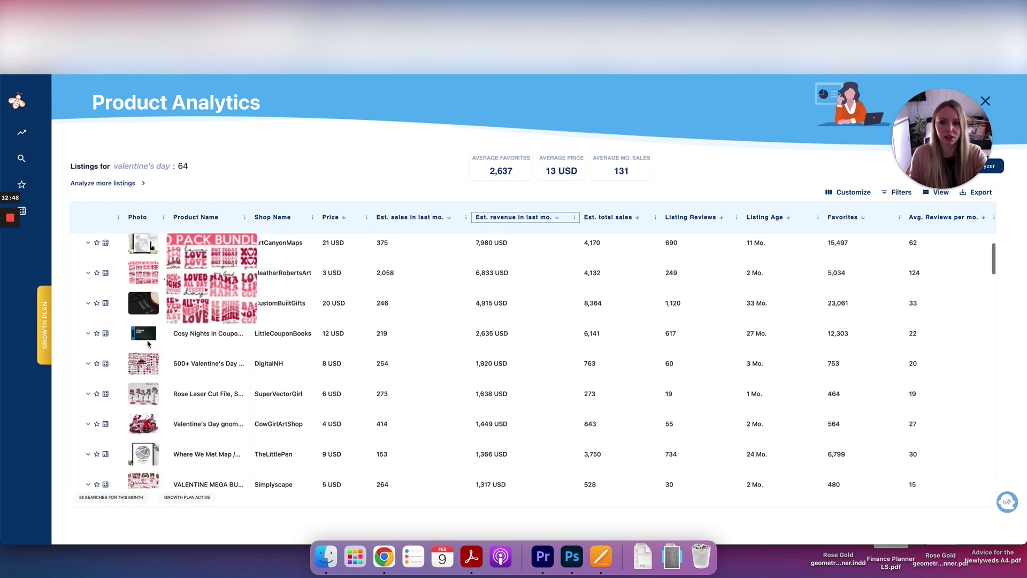
scroll(149, 344, "down", 3)
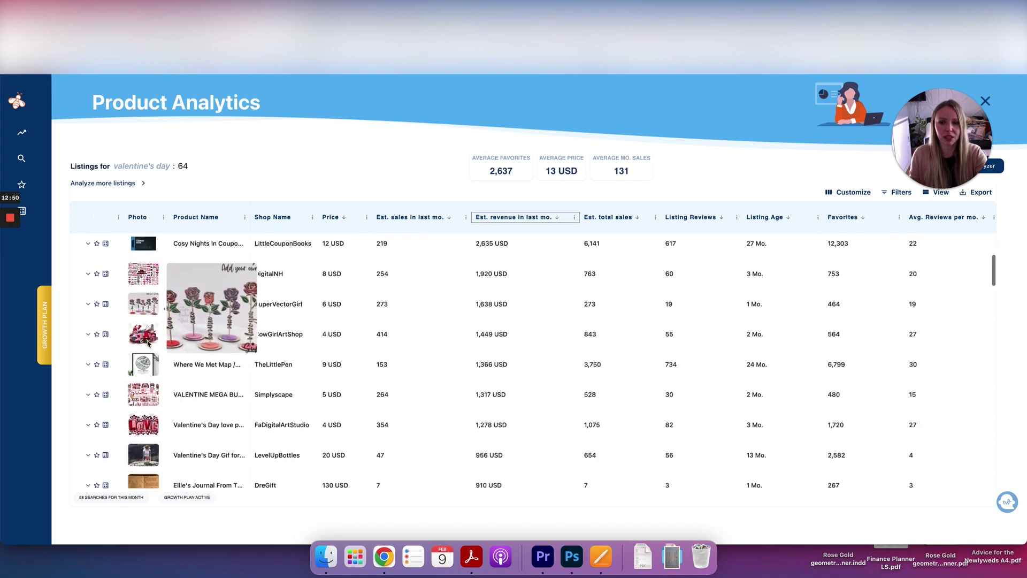
scroll(149, 344, "up", 1)
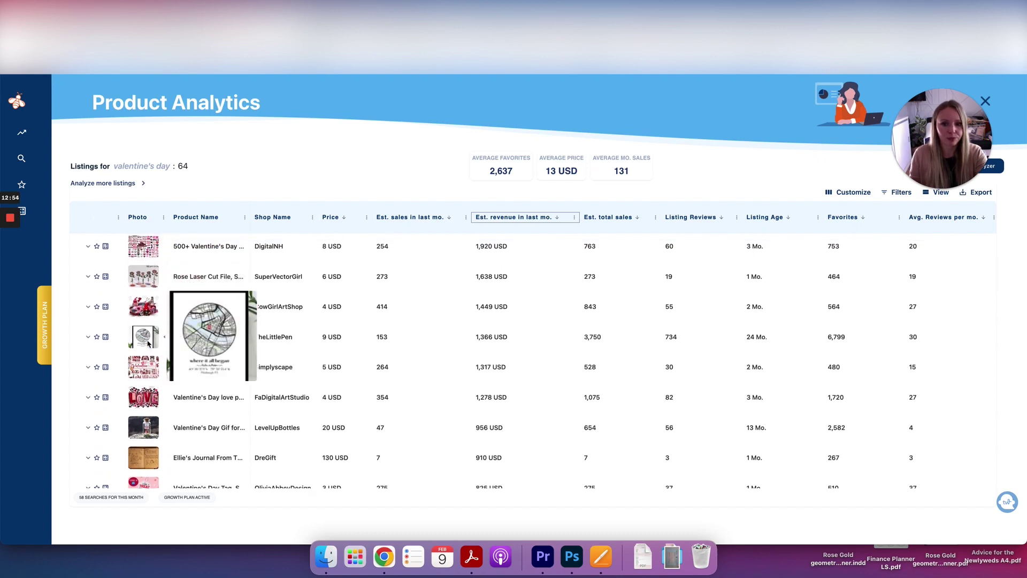
scroll(149, 344, "up", 6)
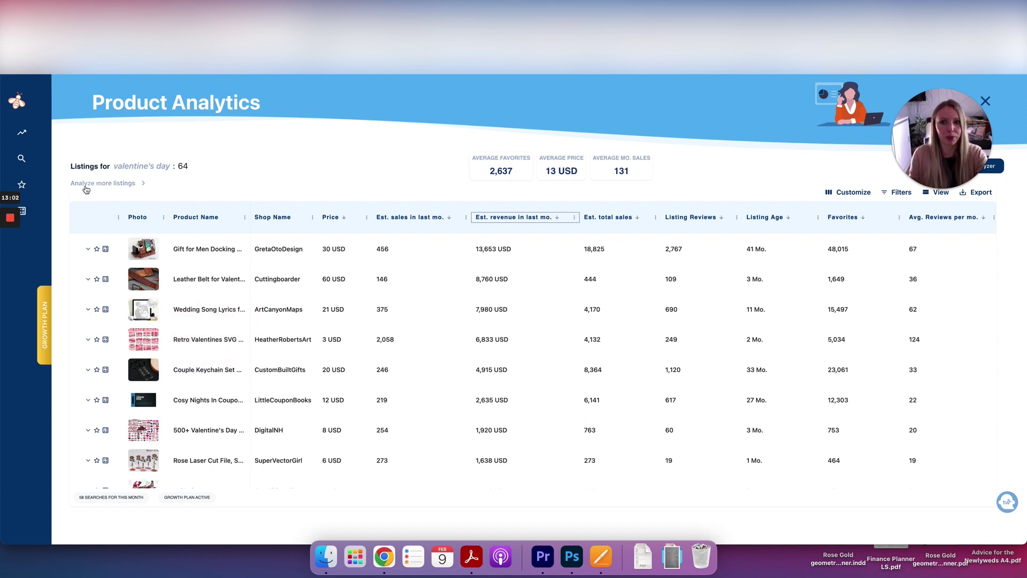
Expand to 323,556 Valentine's Day listings and begin a Product Name 'contains' filter
left_click(117, 185)
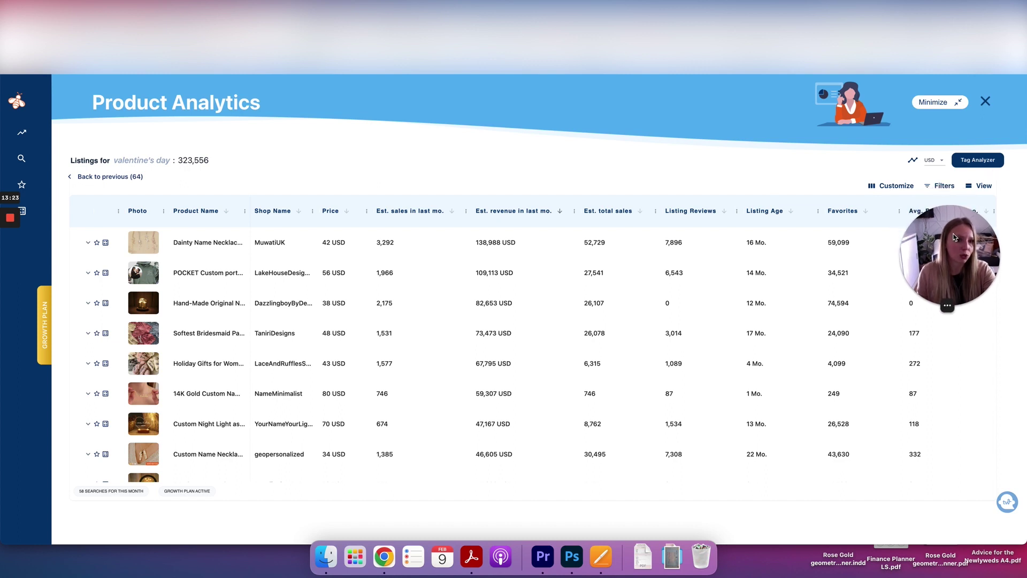
left_click(945, 187)
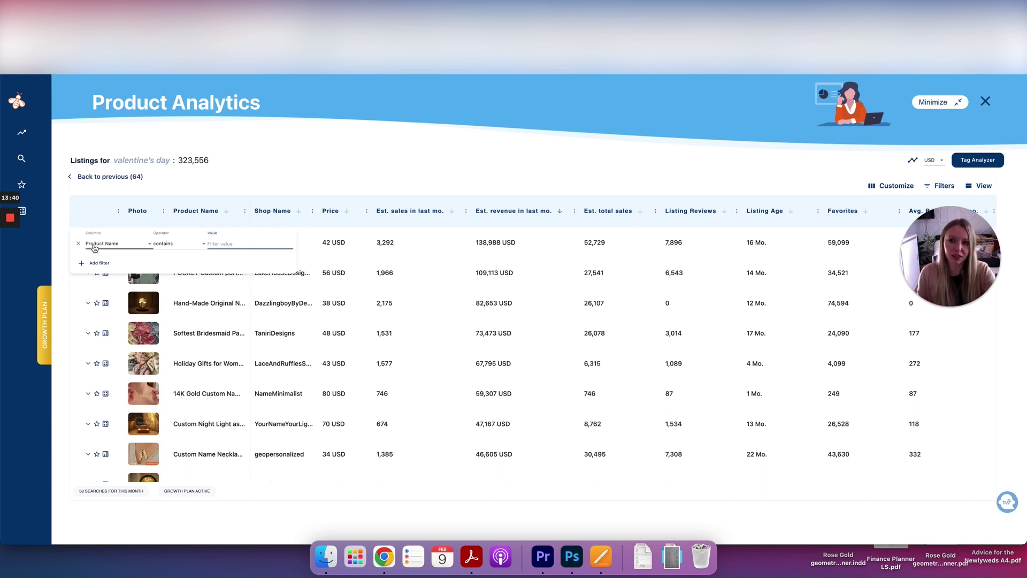
left_click(204, 246)
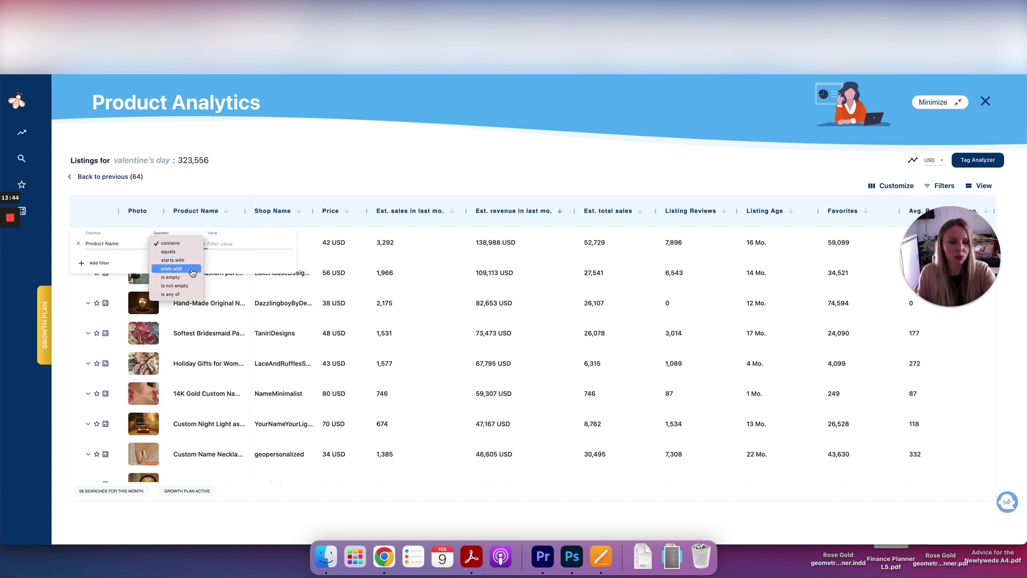
left_click(196, 245)
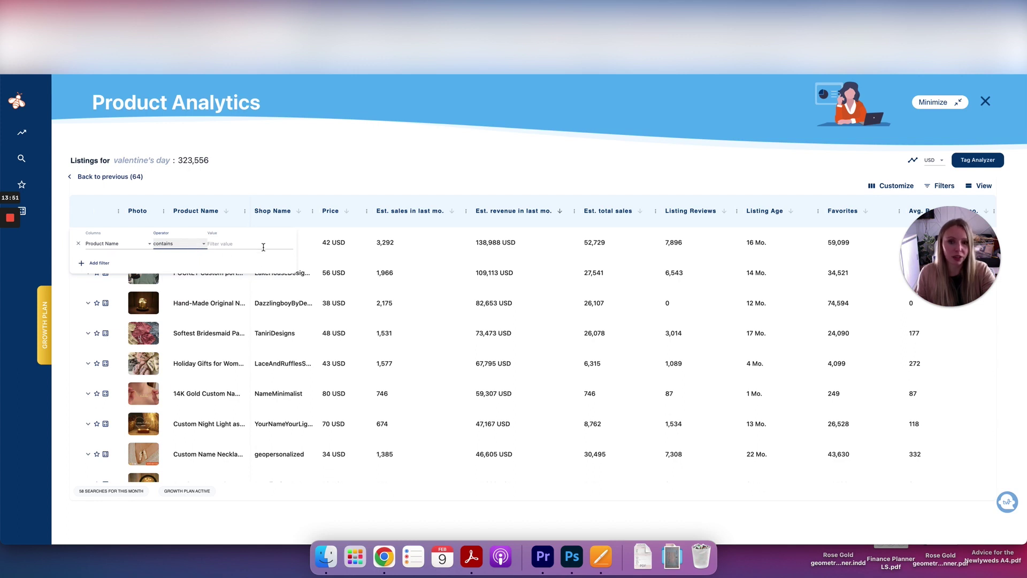
left_click(263, 246)
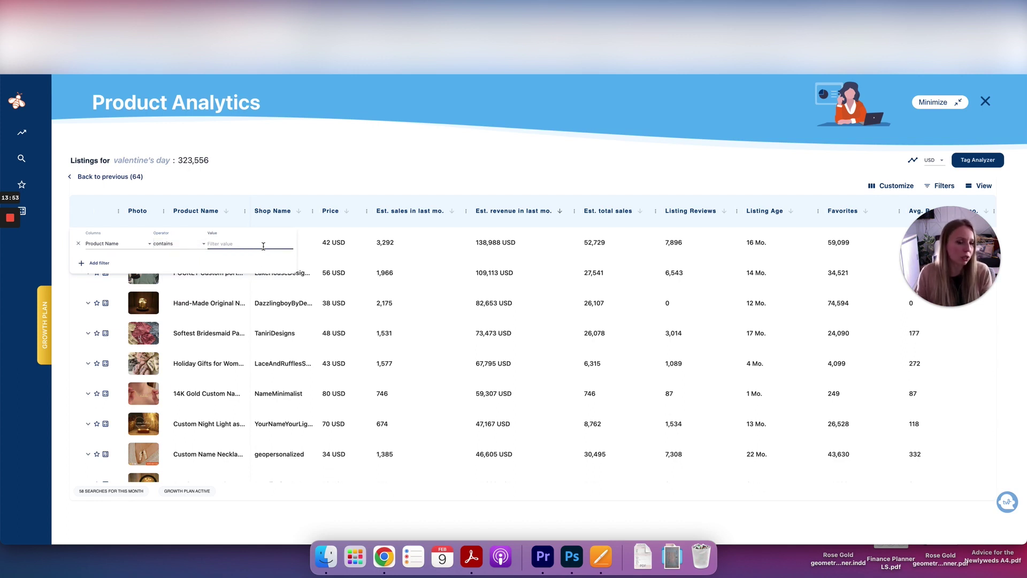